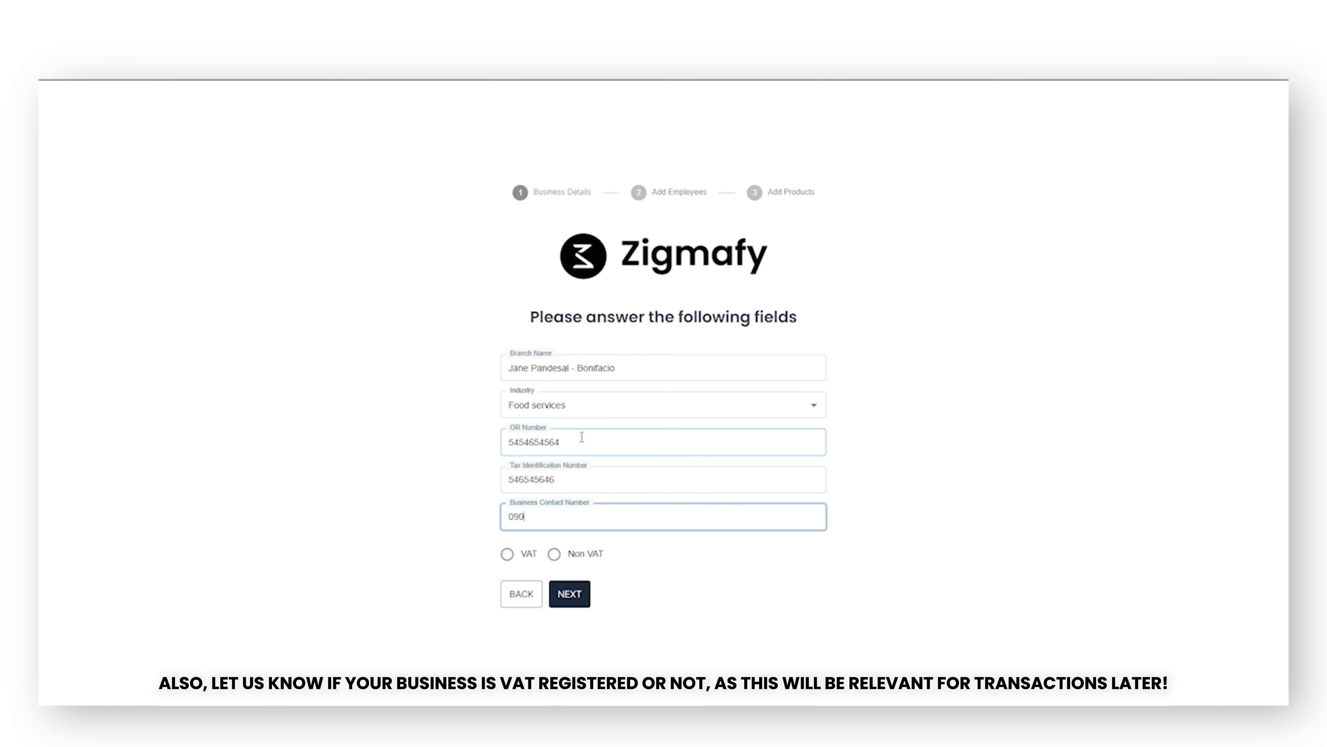
- Finish entering the business contact number on the business details form
{"action": "type", "text": "79807589"}
- Submit the business as VAT registered, then verify it with the emailed code and proceed
{"action": "left_click", "coordinate": [506, 554]}
{"action": "left_click", "coordinate": [569, 594]}
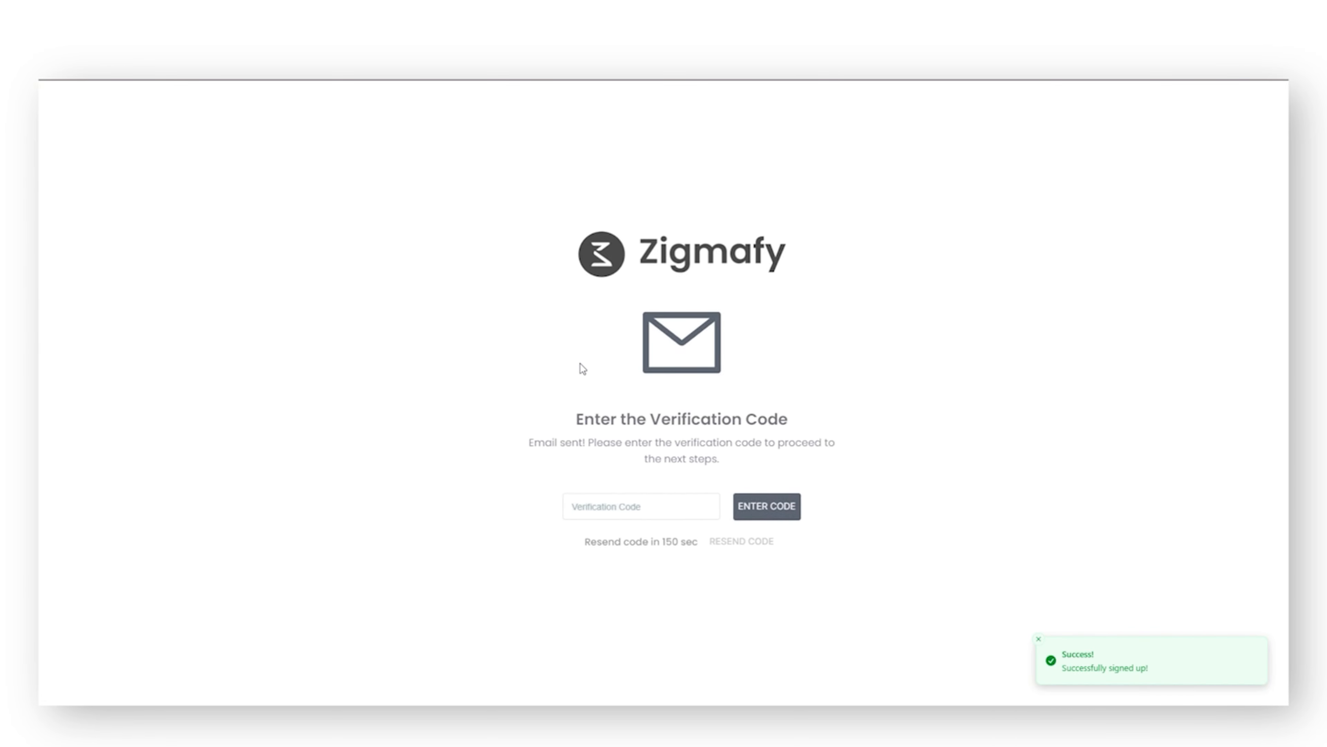
{"action": "left_click", "coordinate": [642, 509]}
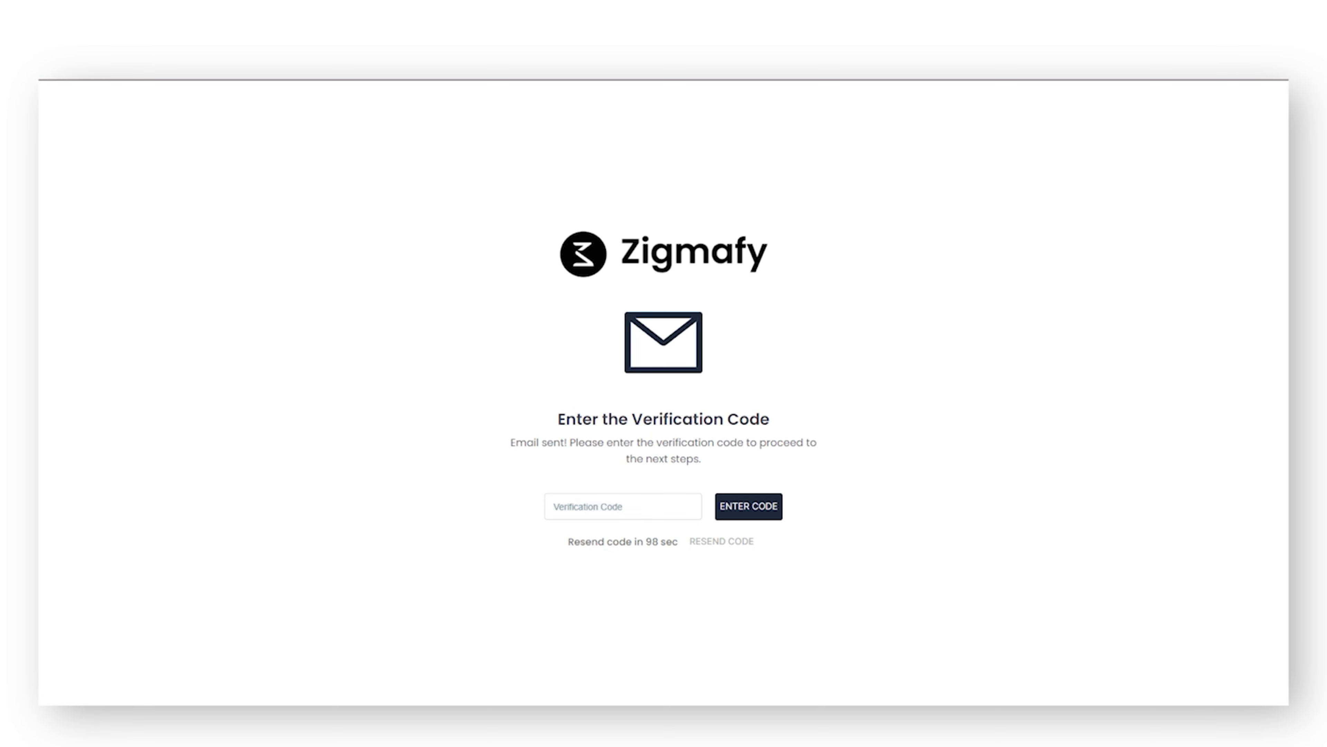
{"action": "left_click", "coordinate": [648, 509]}
{"action": "left_click", "coordinate": [768, 505]}
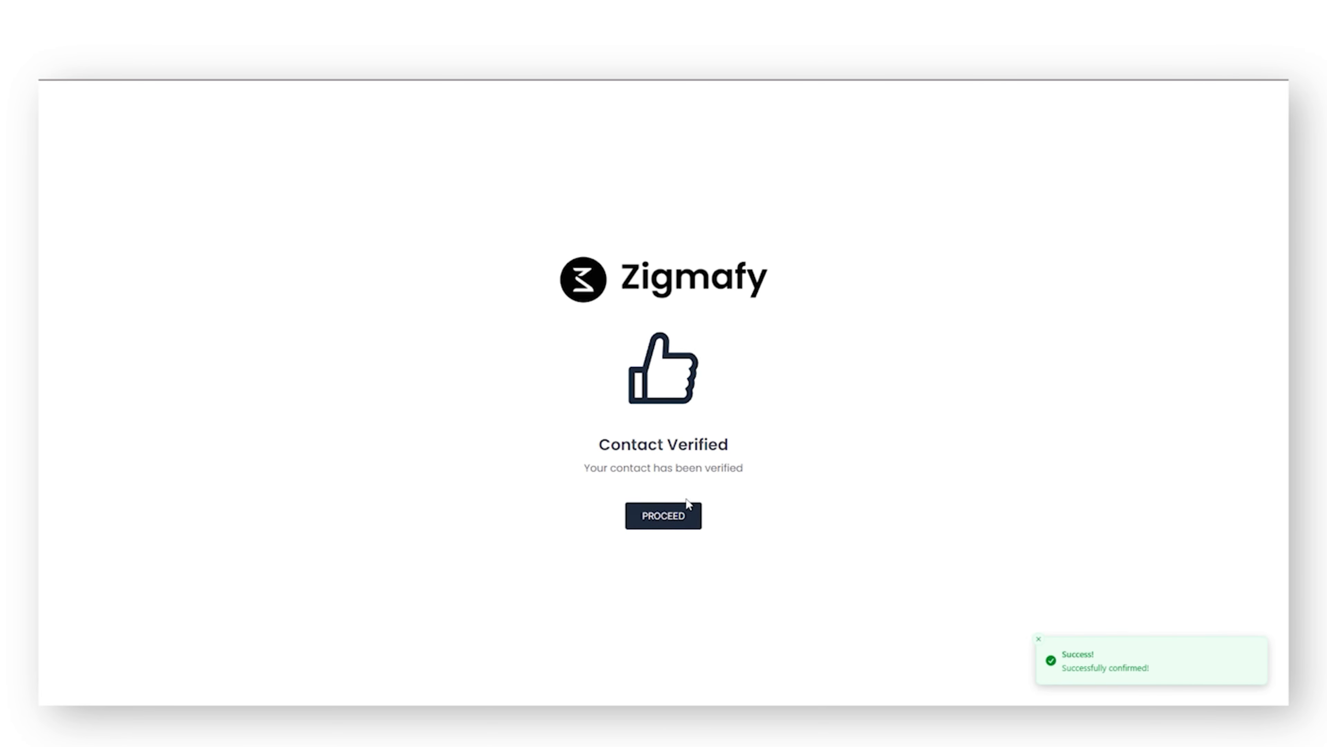
{"action": "left_click", "coordinate": [675, 513]}
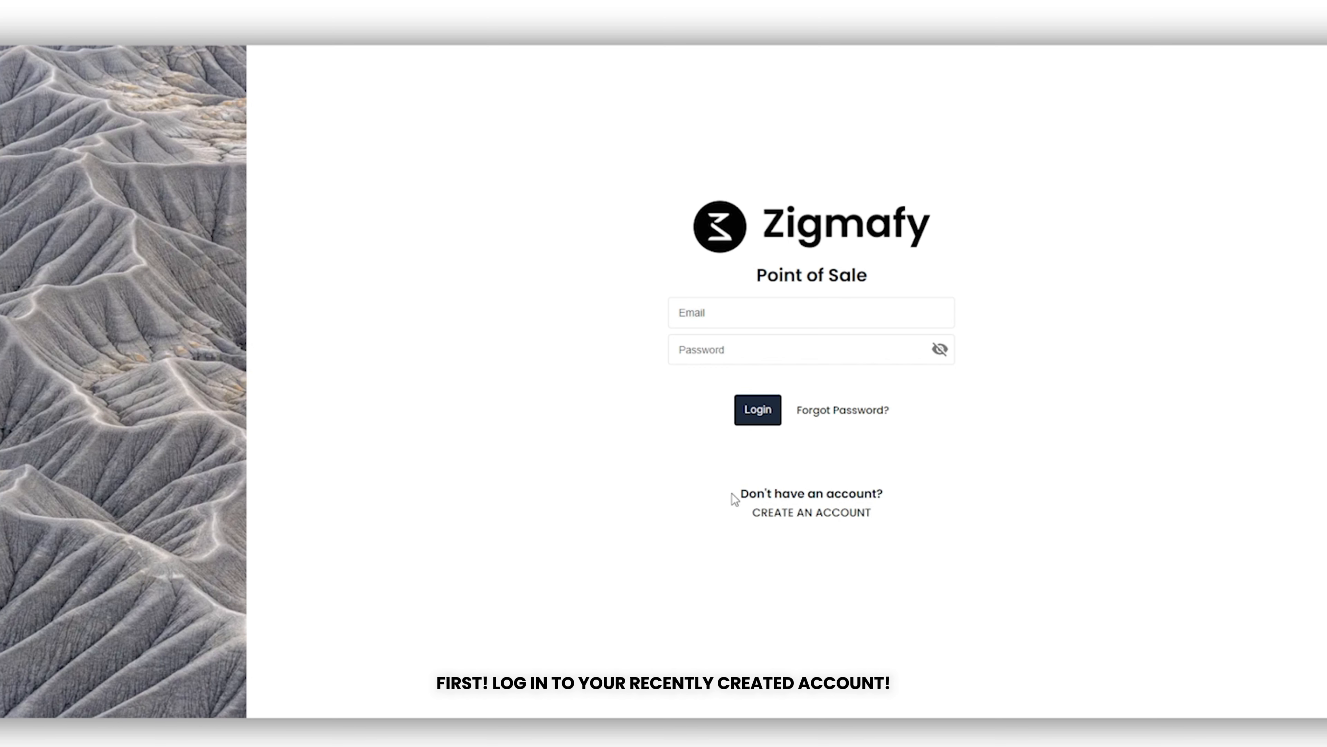
- Log in with the new account's e-mail and password and continue to the employee list
{"action": "left_click", "coordinate": [734, 319]}
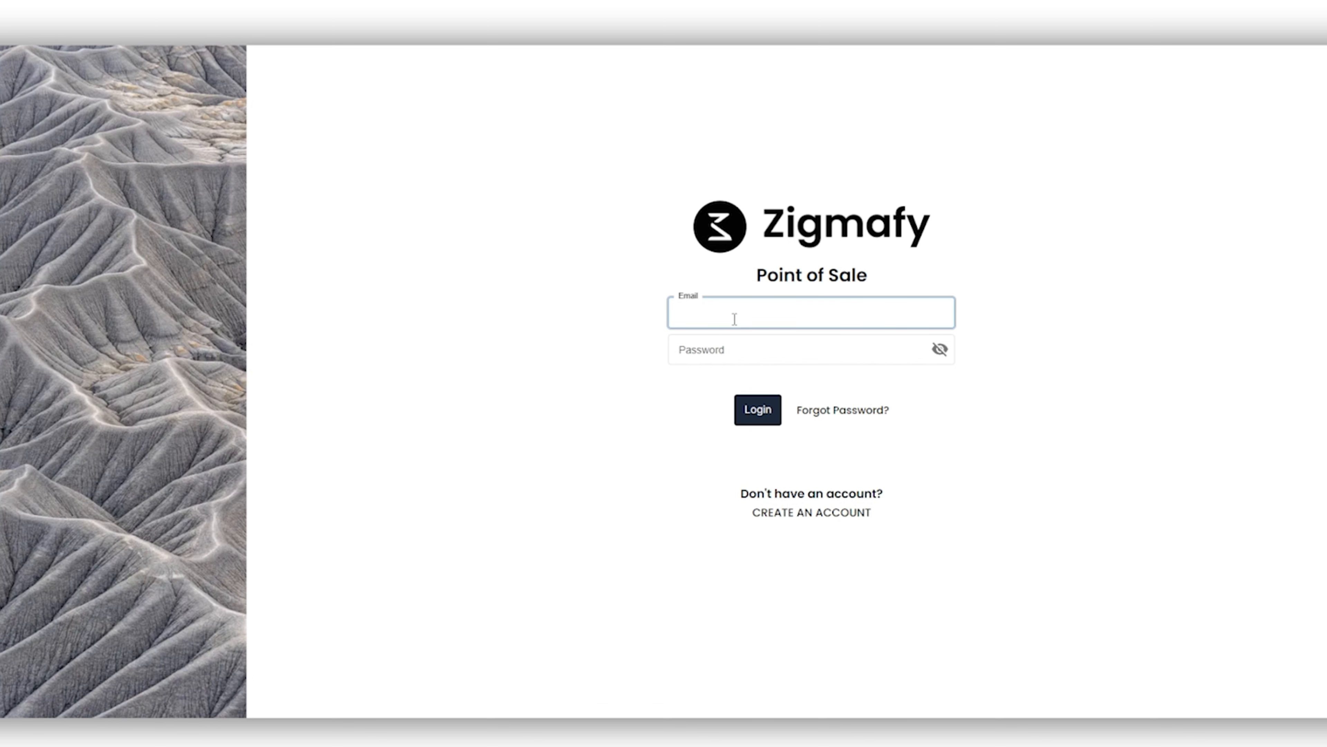
{"action": "key", "text": "ctrl+v"}
{"action": "left_click", "coordinate": [739, 350]}
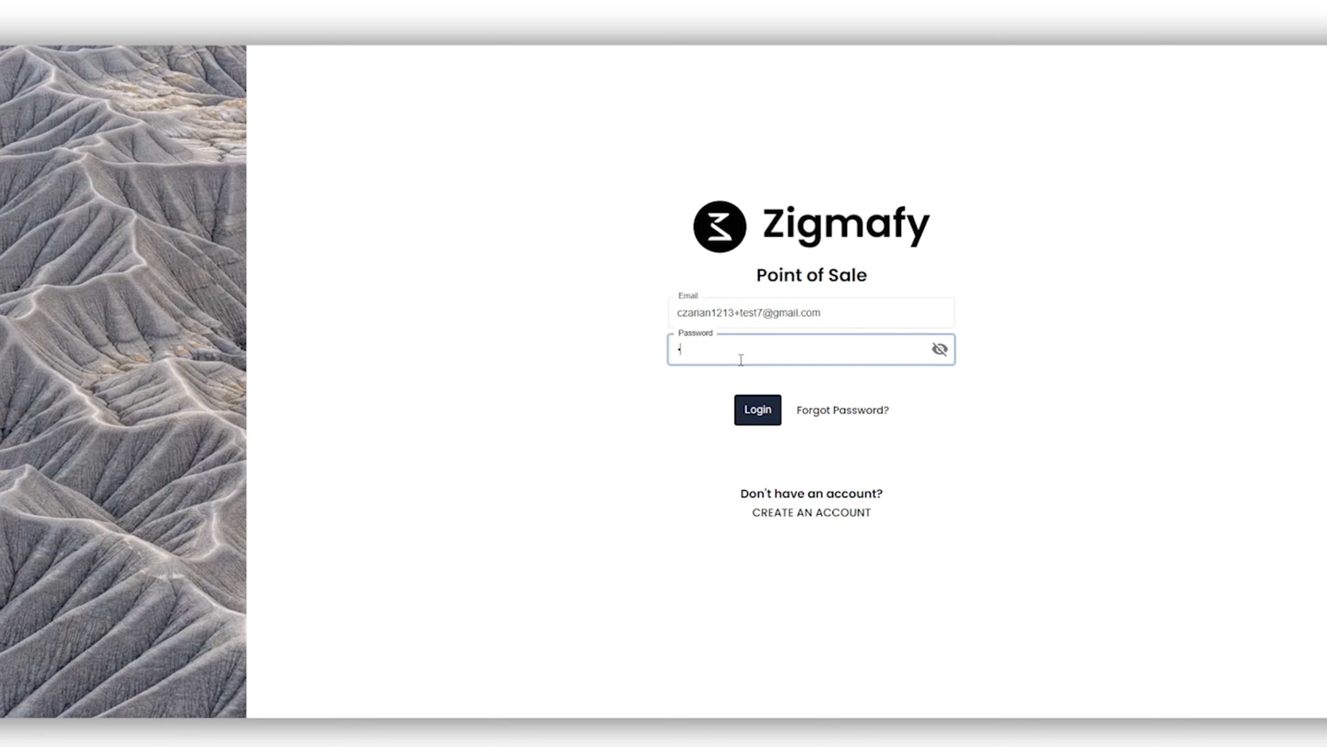
{"action": "type", "text": "••••••••"}
{"action": "left_click", "coordinate": [760, 395]}
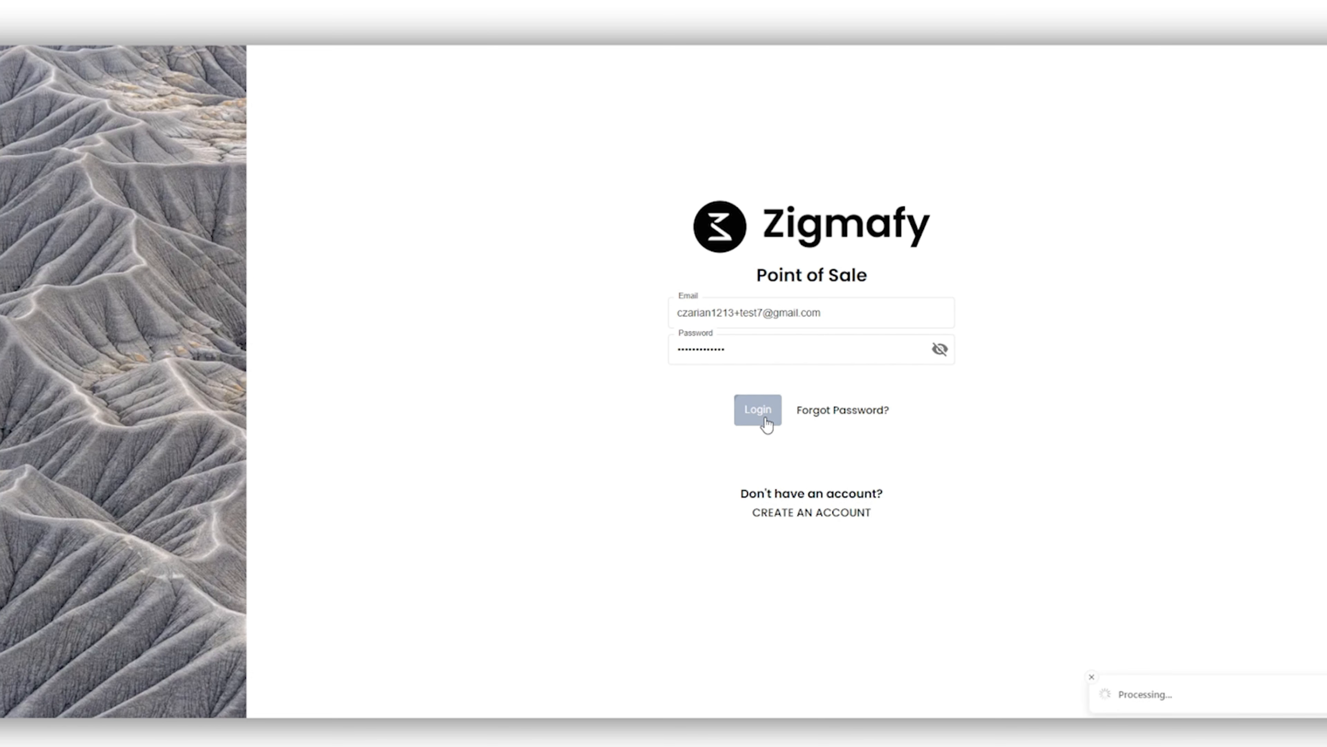
{"action": "left_click", "coordinate": [690, 554]}
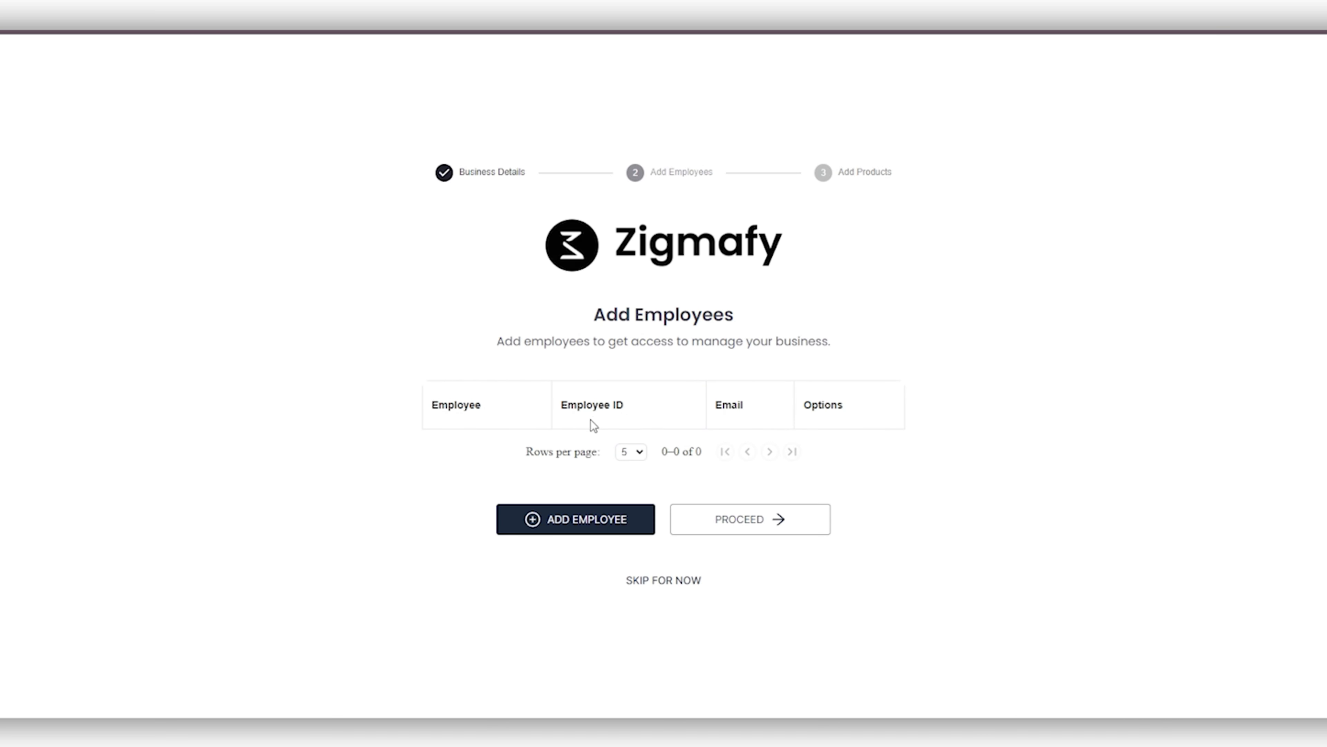
- Start a new employee entry with the employee's first and last name
{"action": "left_click", "coordinate": [583, 520]}
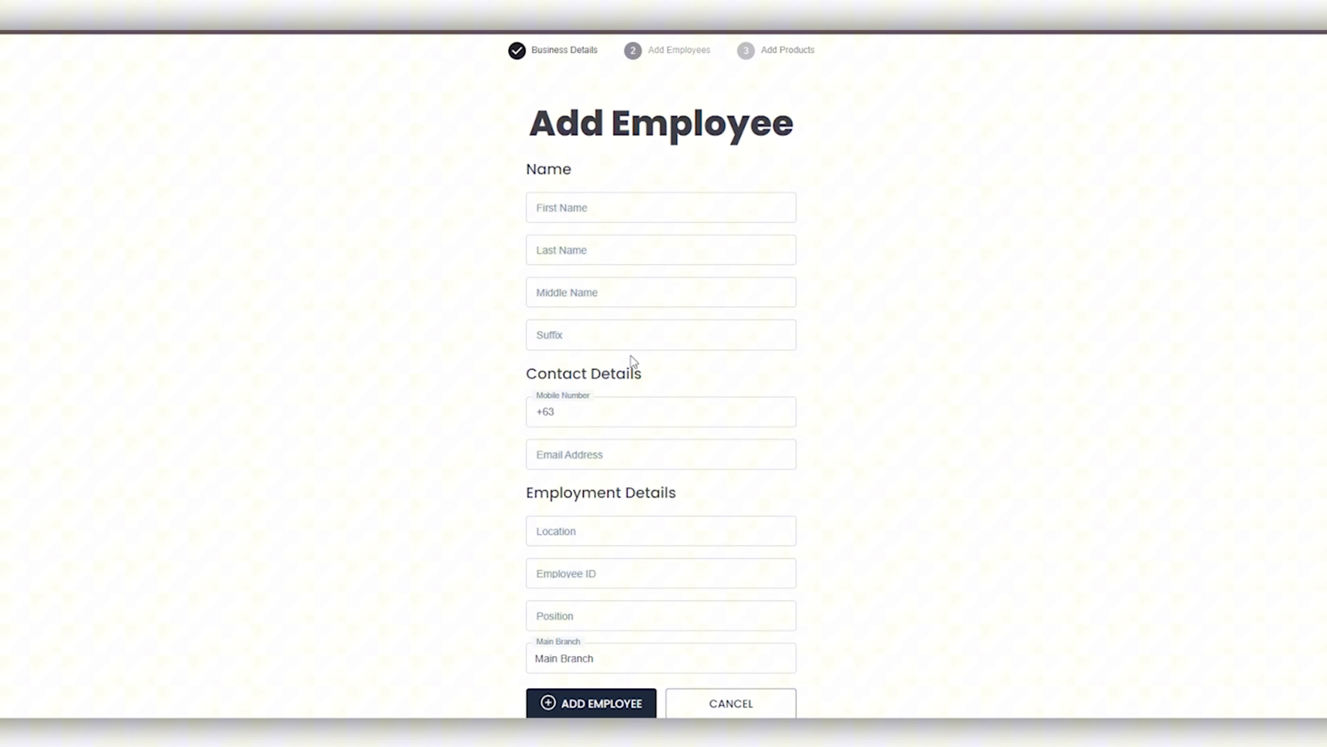
{"action": "left_click", "coordinate": [639, 217]}
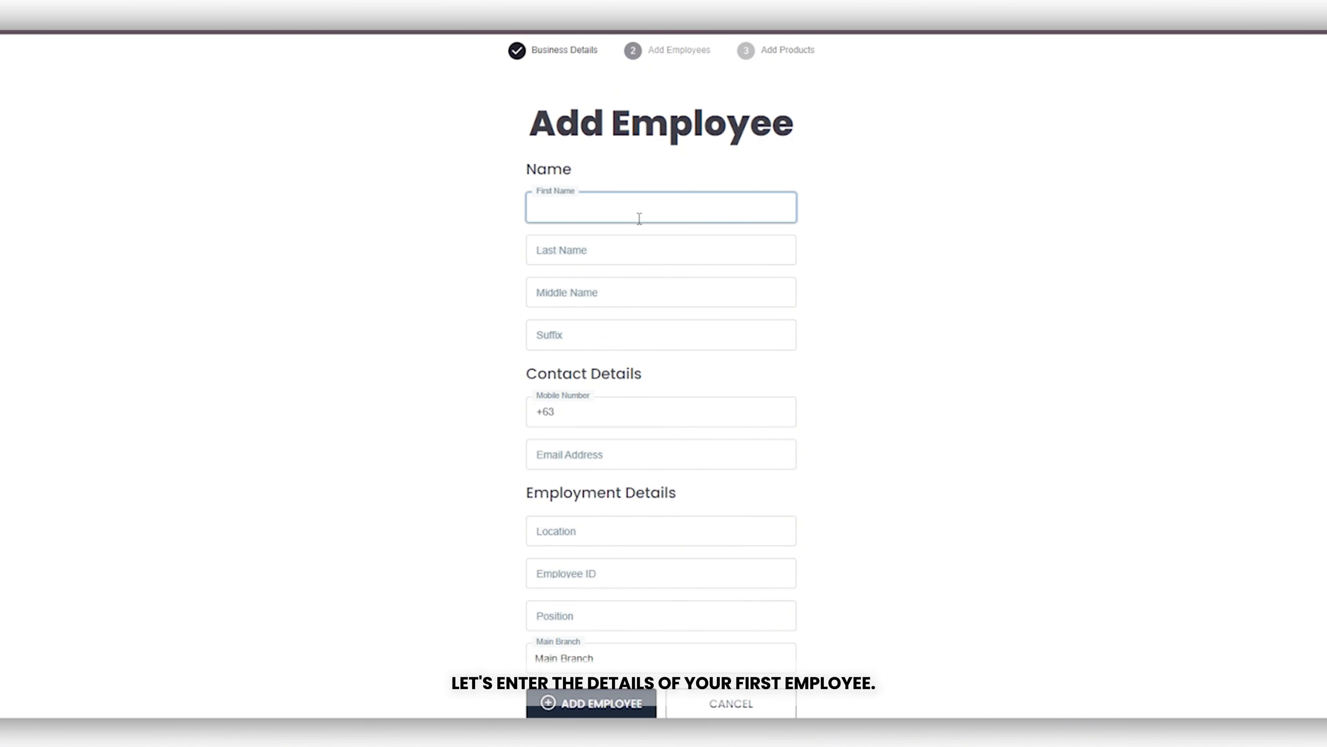
{"action": "key", "text": "Tab"}
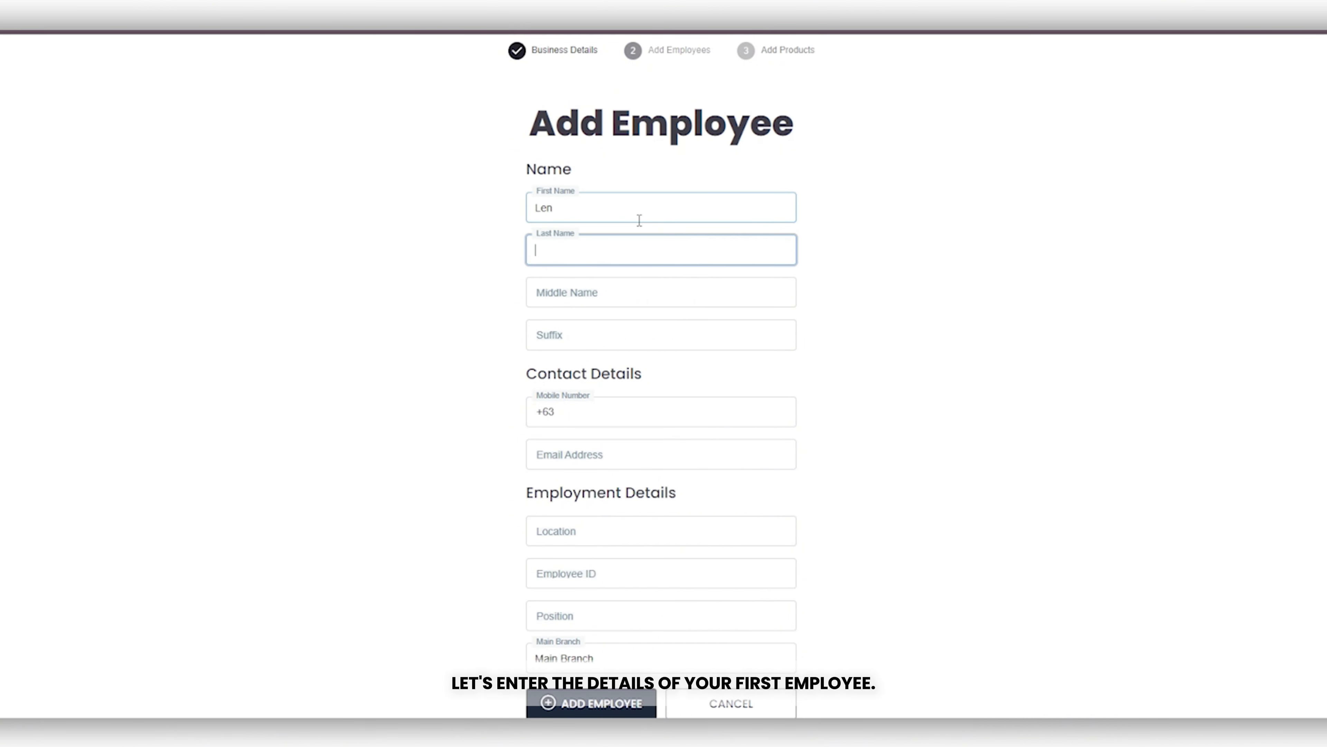
{"action": "type", "text": "Santos"}
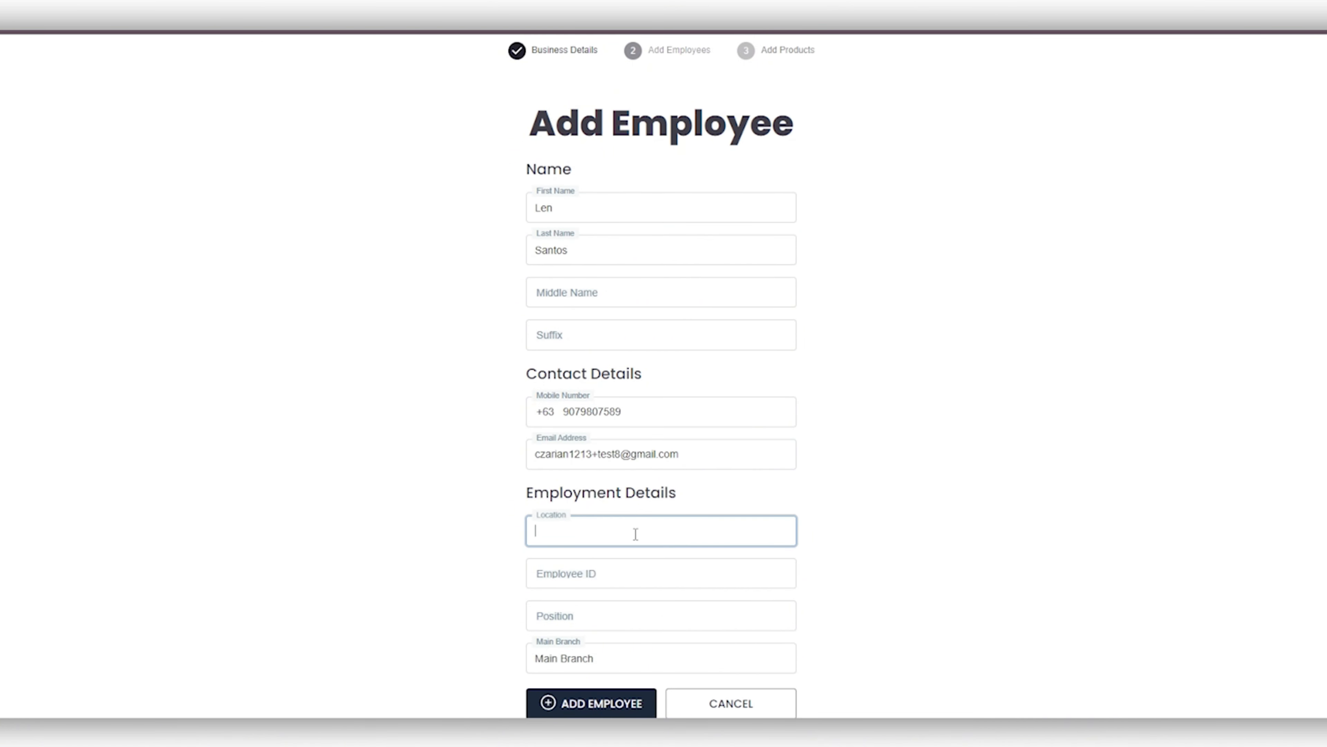
- Set location to Philippines, enter the employee ID and position Manager, and save the employee
{"action": "left_click", "coordinate": [636, 533]}
{"action": "key", "text": "Tab"}
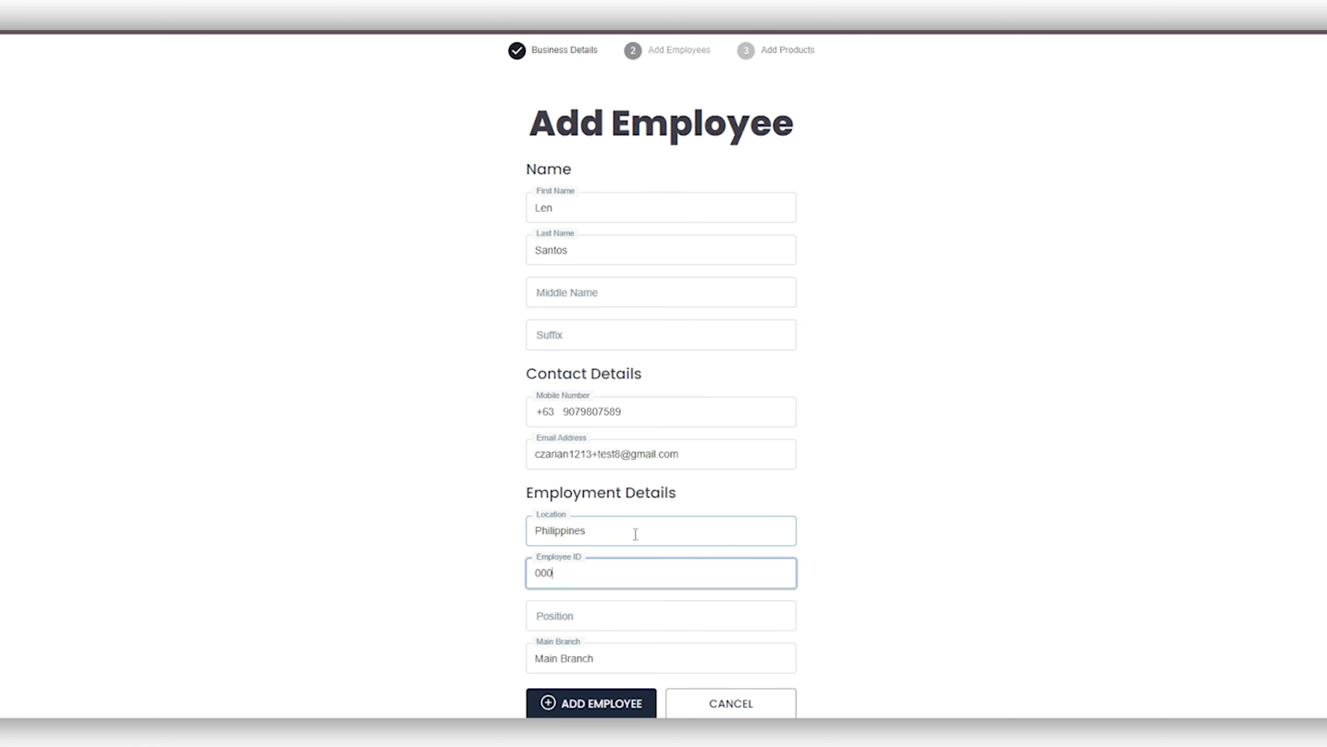
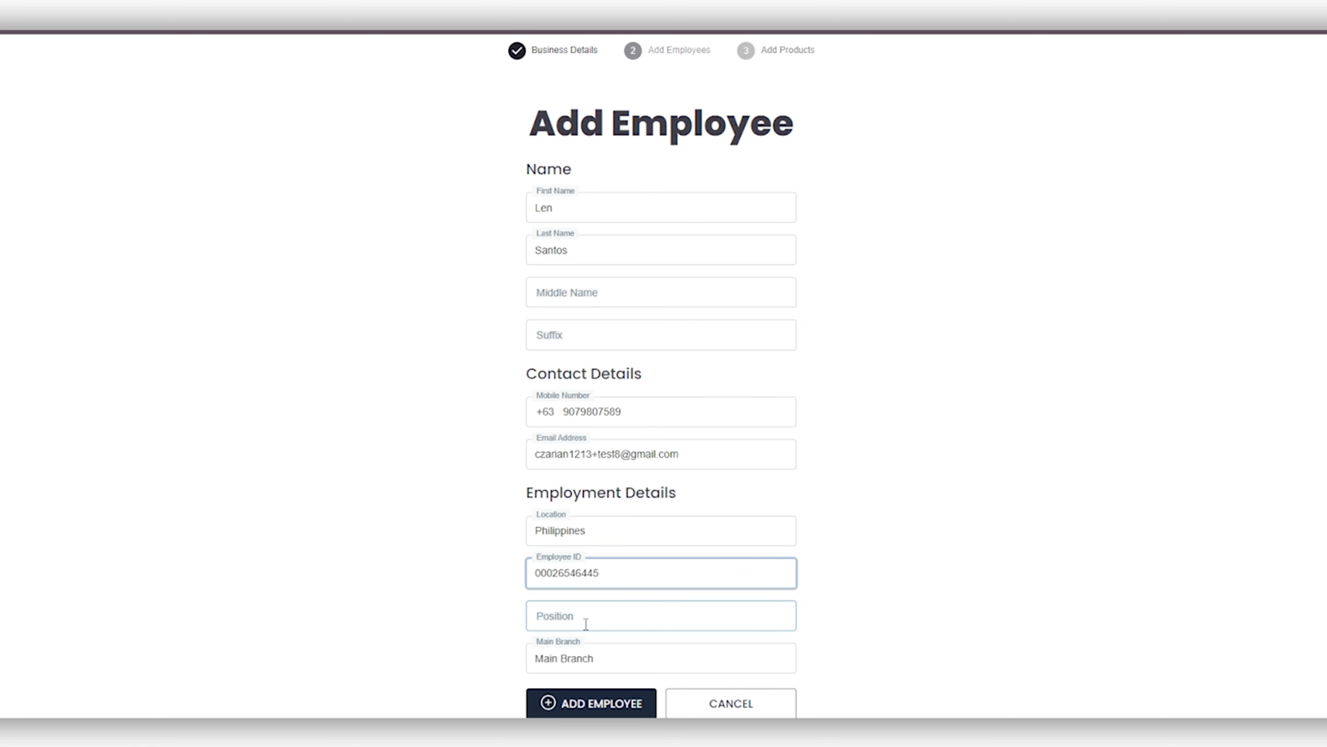
{"action": "left_click", "coordinate": [592, 620]}
{"action": "type", "text": "Manager"}
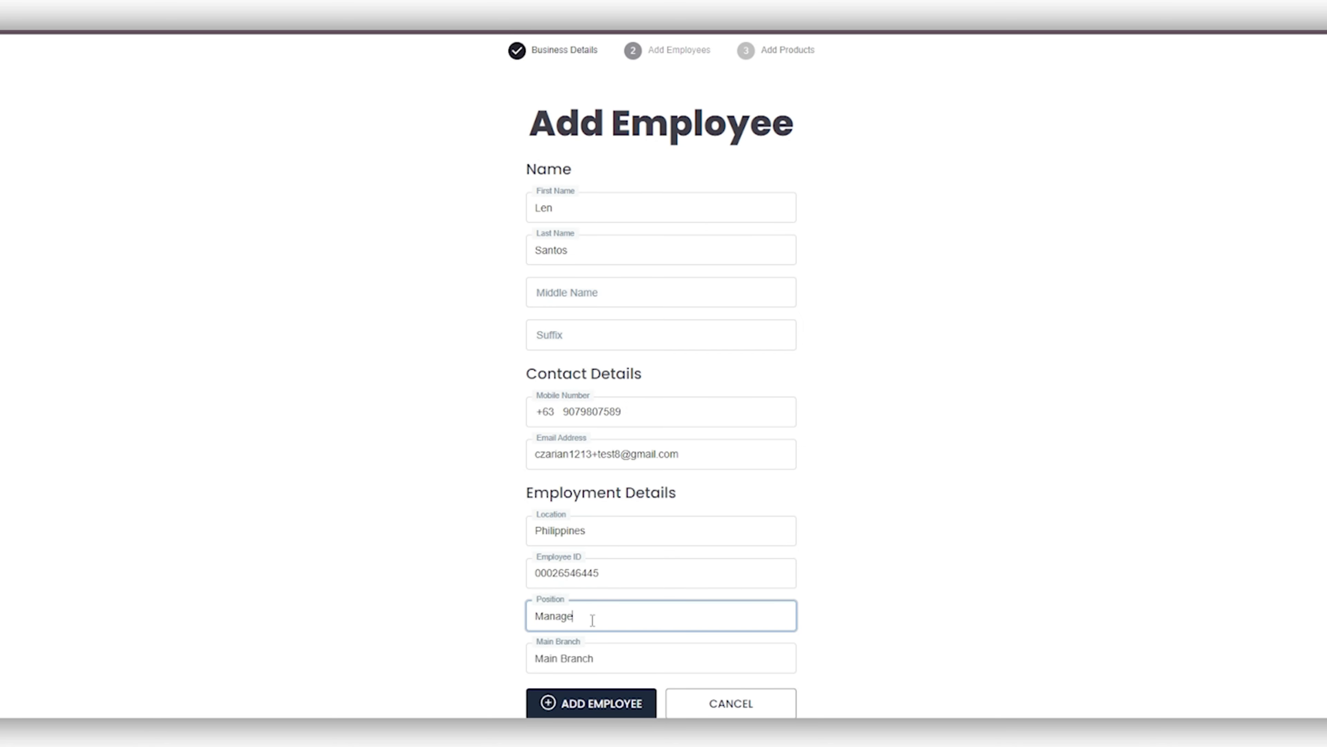
{"action": "scroll", "coordinate": [738, 531], "scroll_direction": "down", "scroll_amount": 1}
{"action": "left_click", "coordinate": [629, 694]}
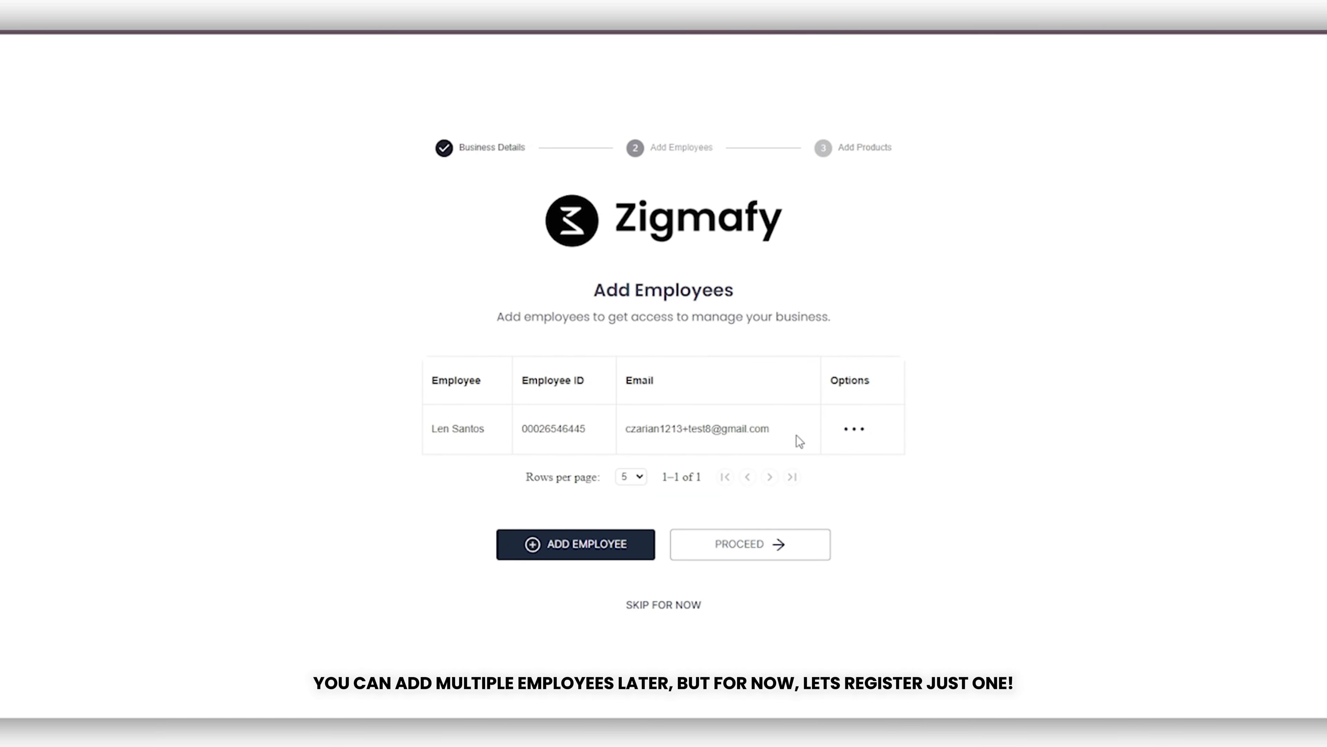
- Close the employee row's options menu and proceed to the Add Products step
{"action": "left_click", "coordinate": [597, 558]}
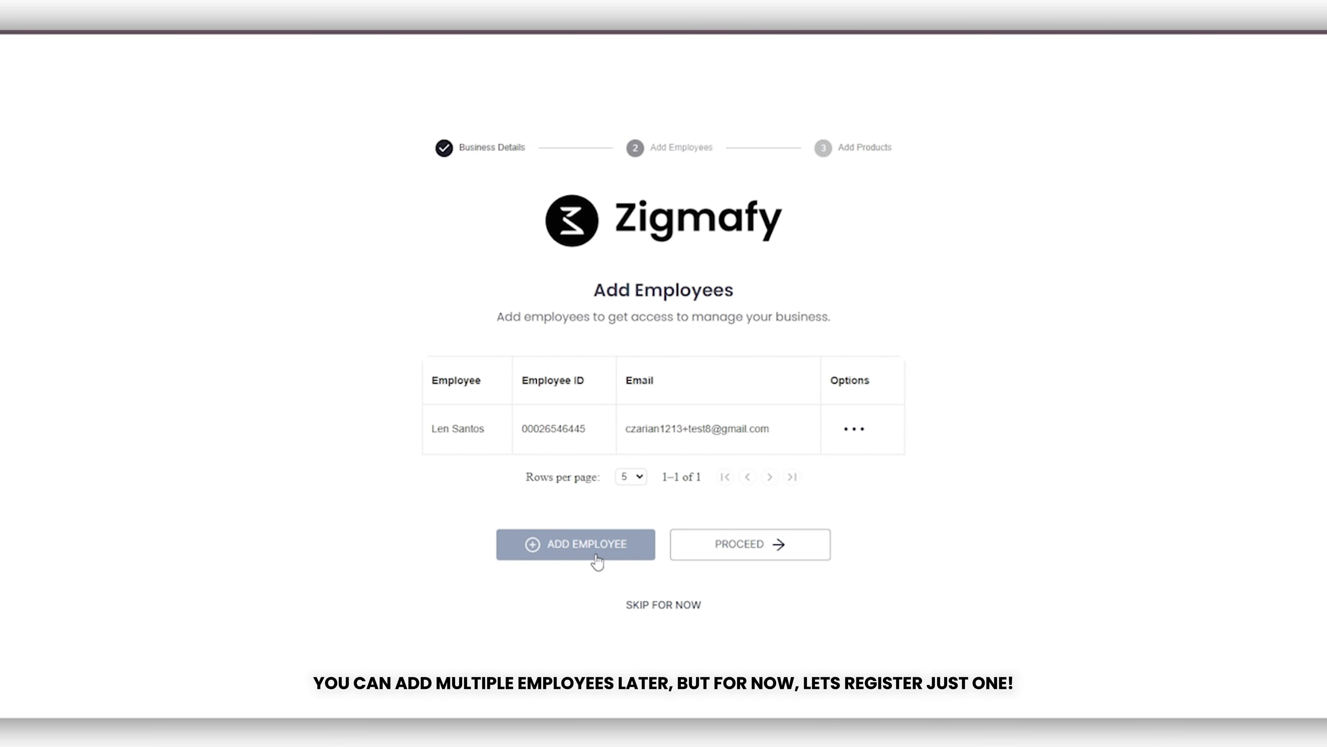
{"action": "left_click", "coordinate": [853, 428]}
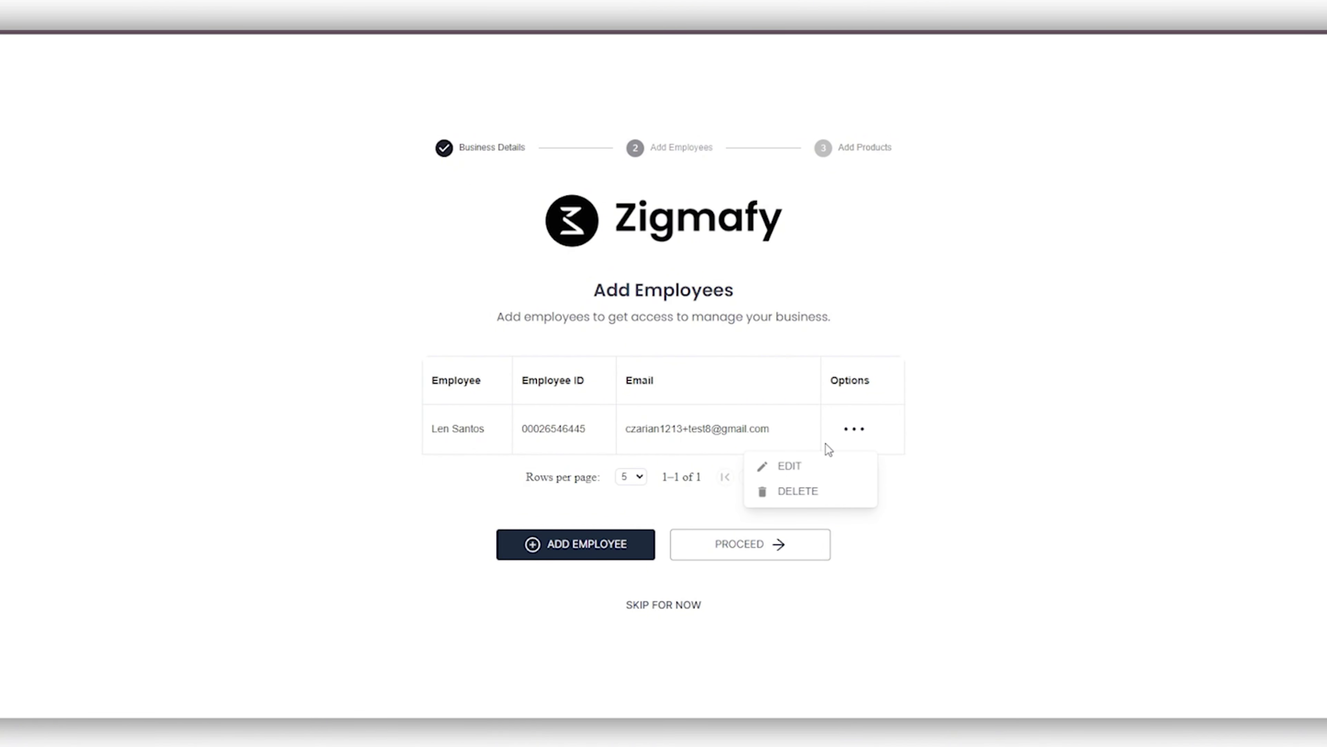
{"action": "left_click", "coordinate": [860, 434]}
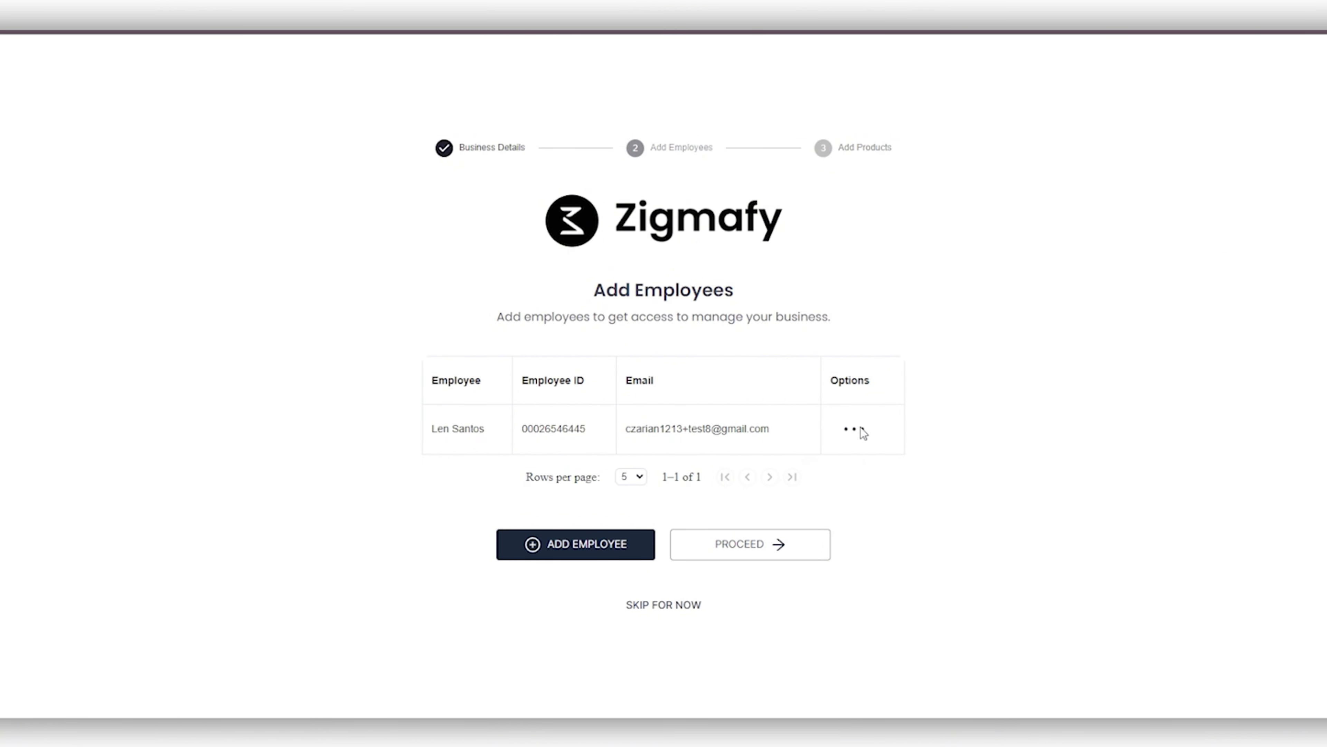
{"action": "left_click", "coordinate": [770, 555]}
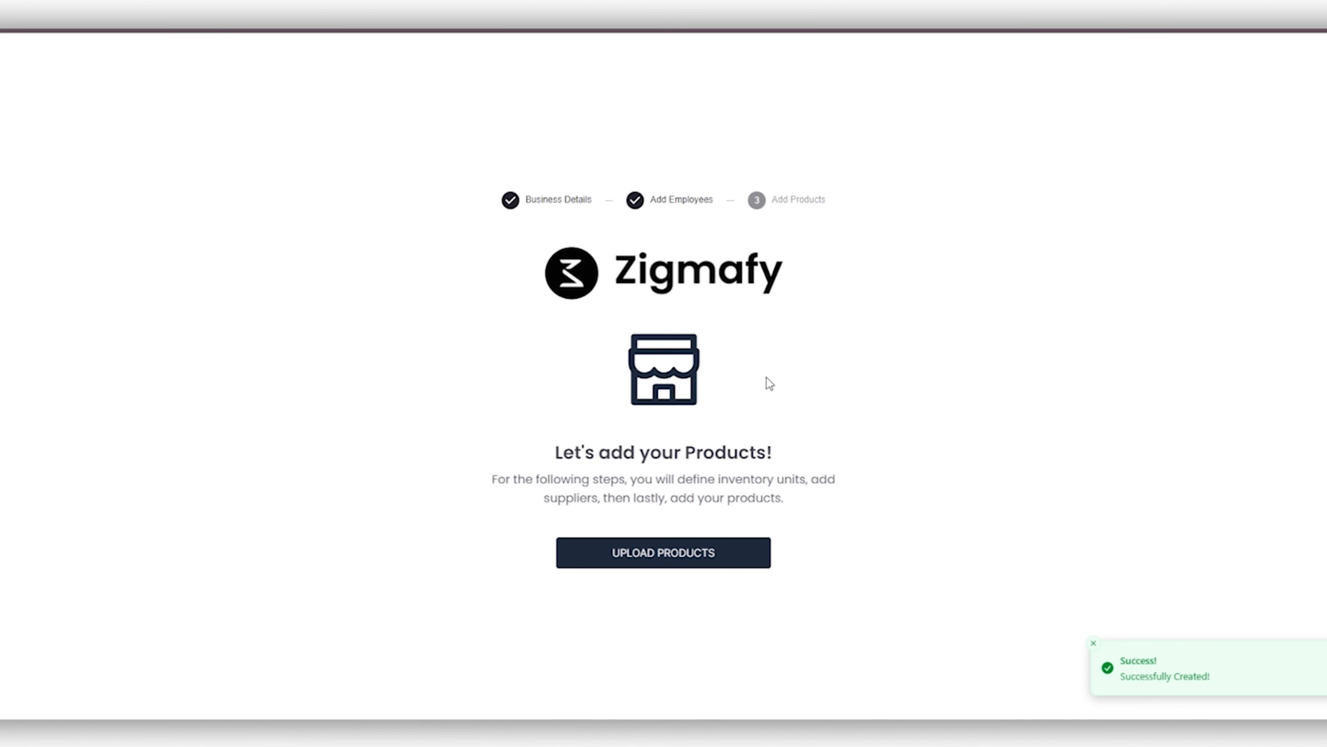
- Download the product template and attach the filled productsTemplate.csv for upload
{"action": "left_click", "coordinate": [691, 549]}
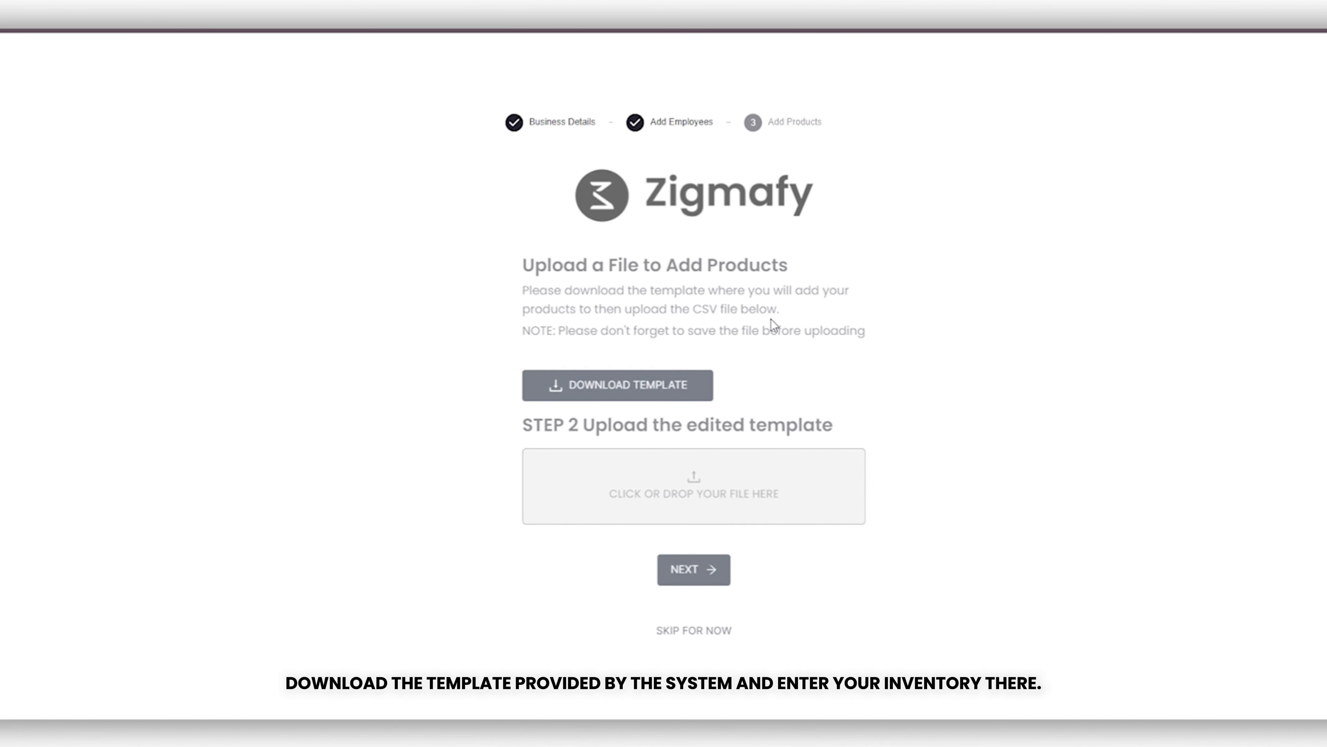
{"action": "left_click", "coordinate": [654, 393]}
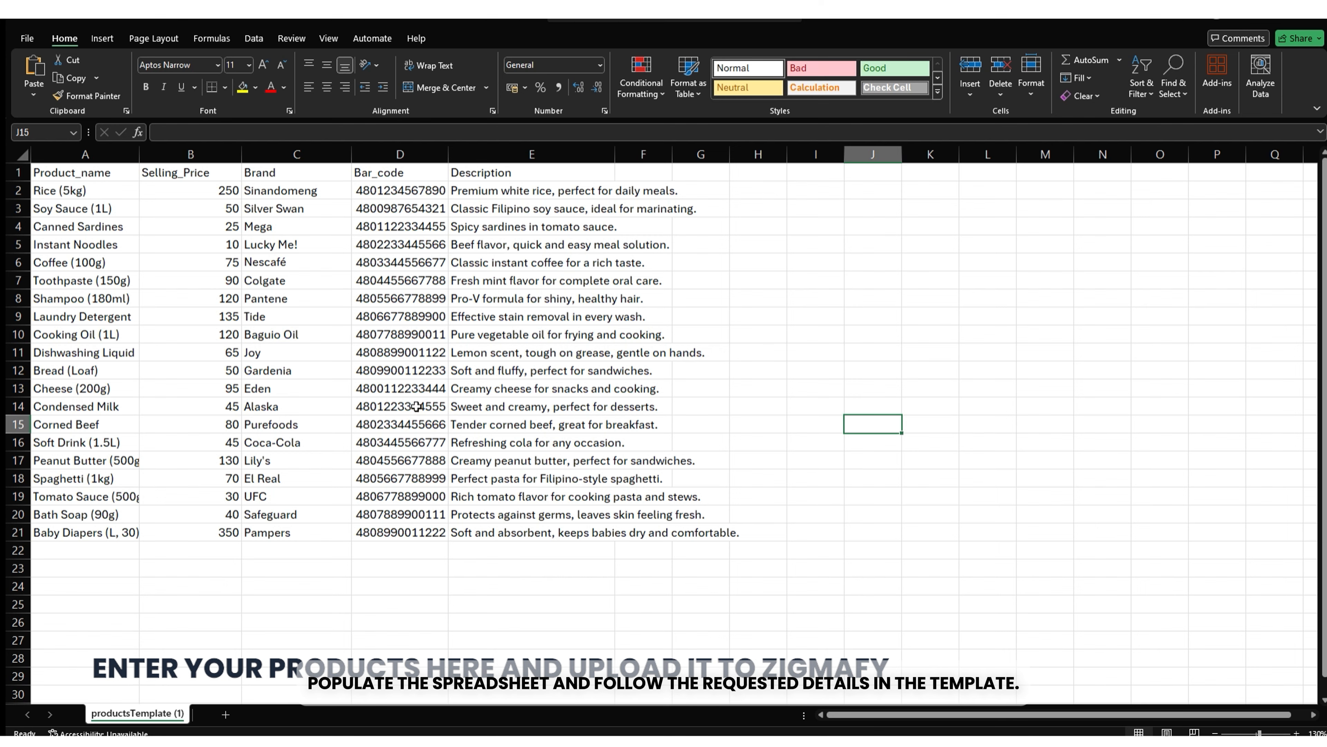
{"action": "left_click", "coordinate": [79, 191]}
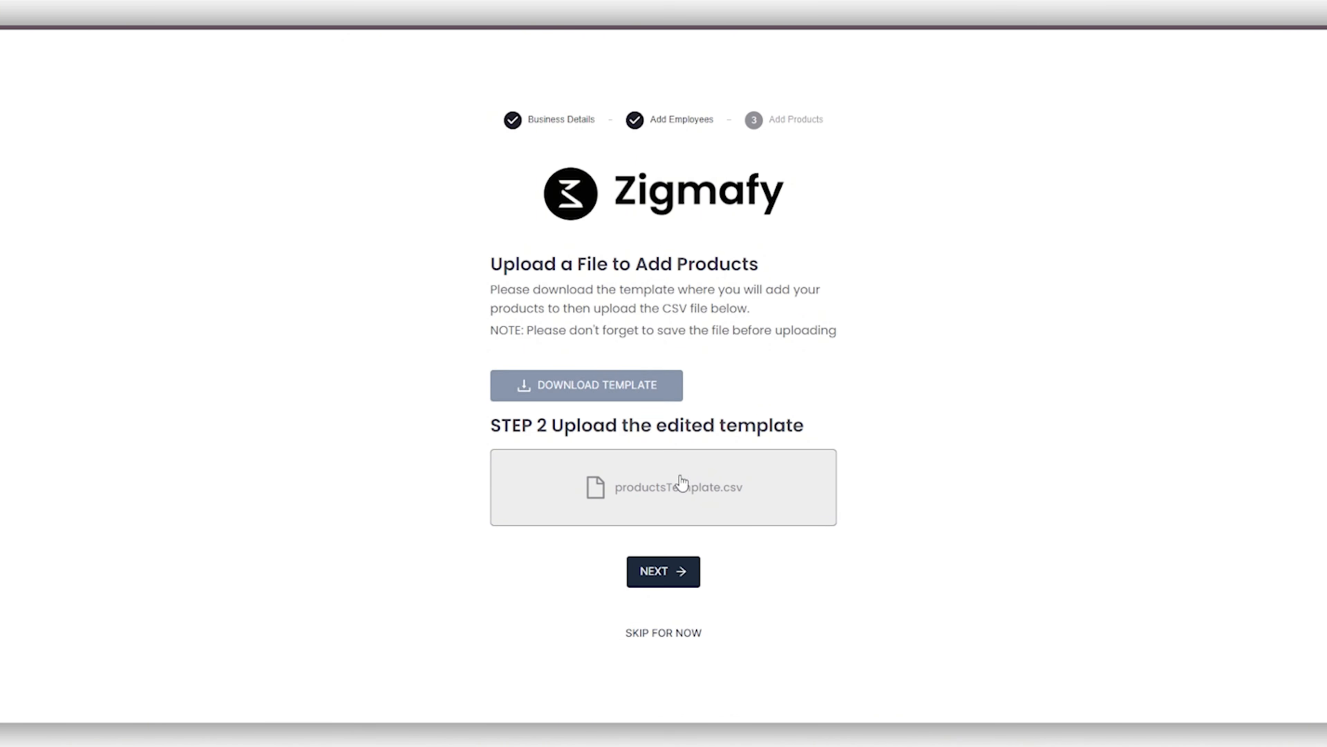
- Submit productsTemplate.csv and accept the reviewed list of 10 products
{"action": "left_click", "coordinate": [692, 570]}
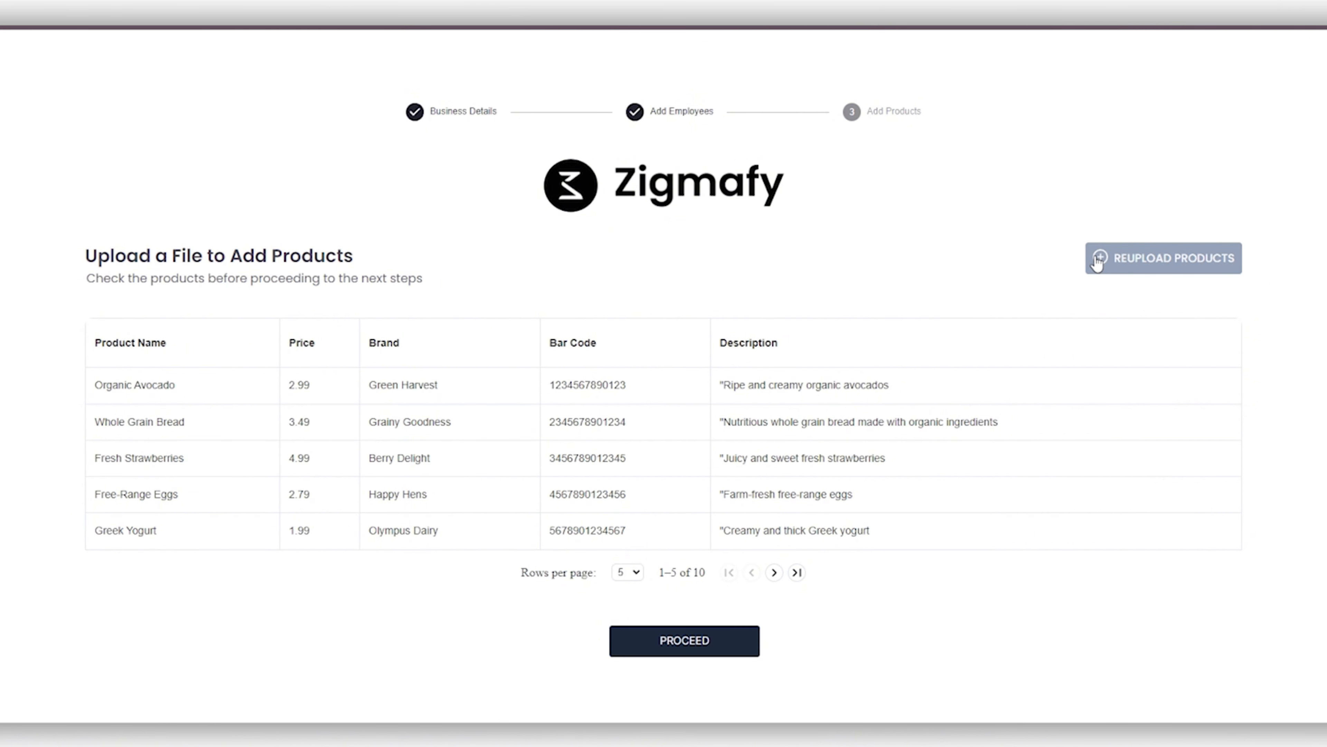
{"action": "left_click", "coordinate": [732, 654]}
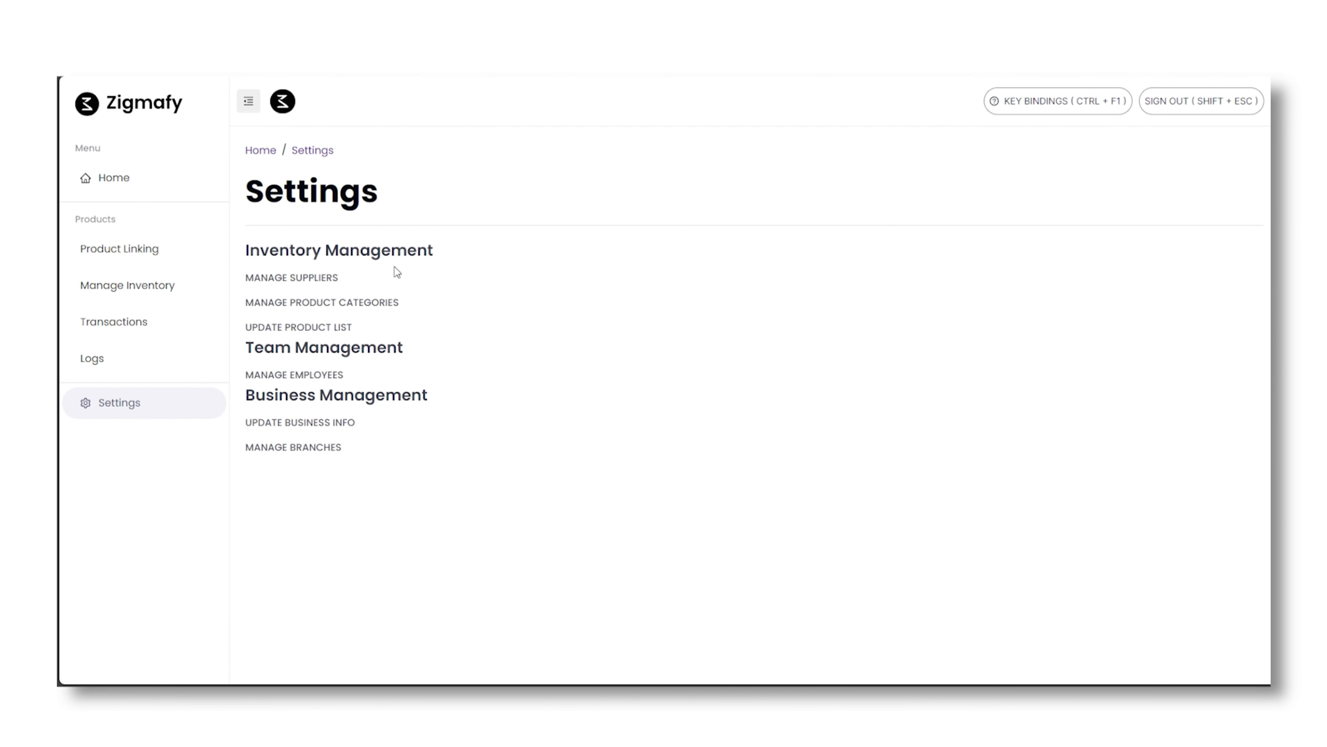
- Open Manage Product Categories and choose to add a category manually
{"action": "left_click", "coordinate": [380, 310]}
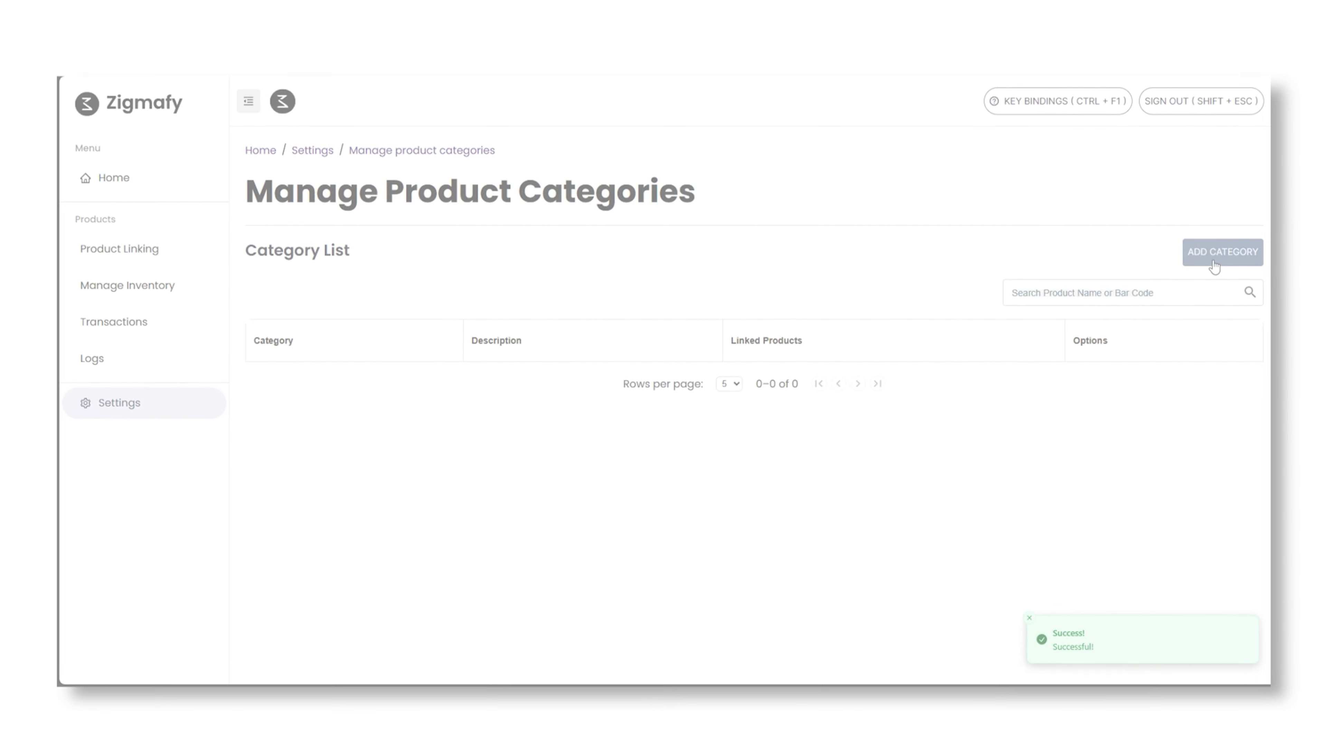
{"action": "left_click", "coordinate": [1213, 252]}
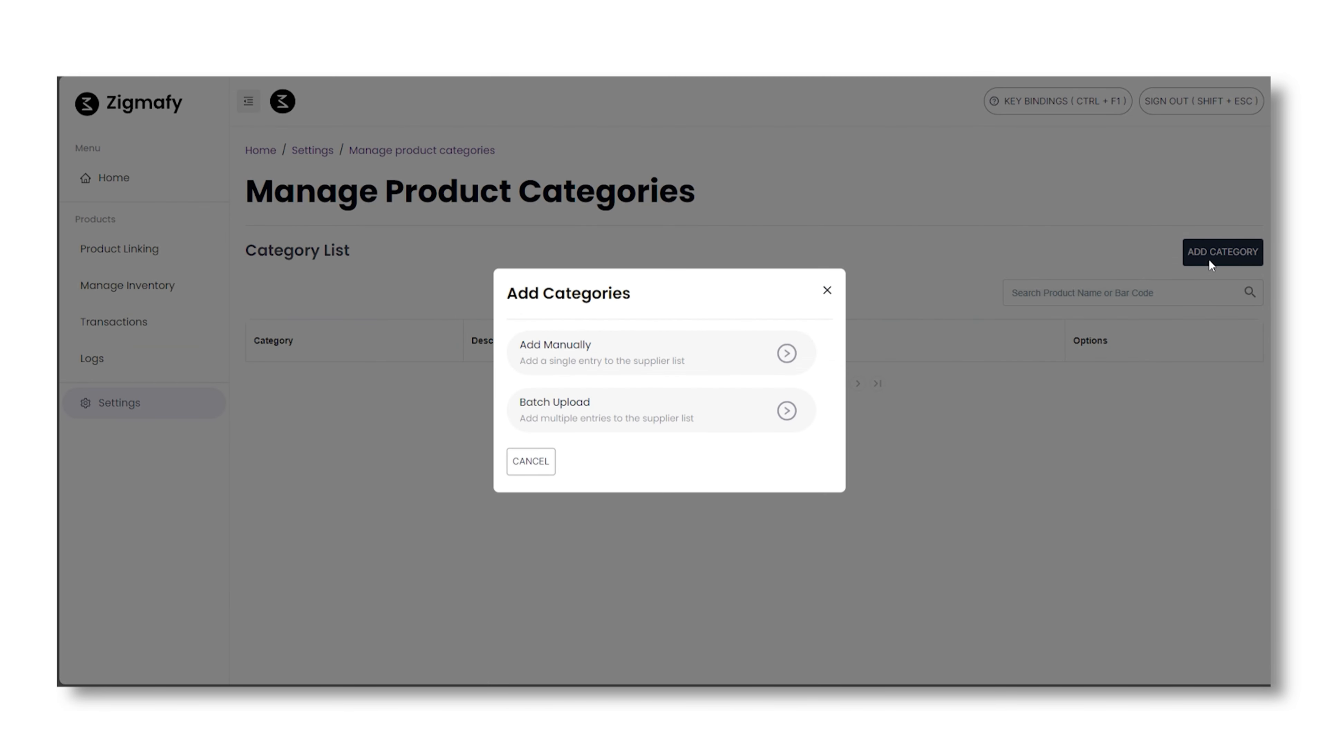
{"action": "left_click", "coordinate": [787, 353]}
{"action": "left_click", "coordinate": [601, 332]}
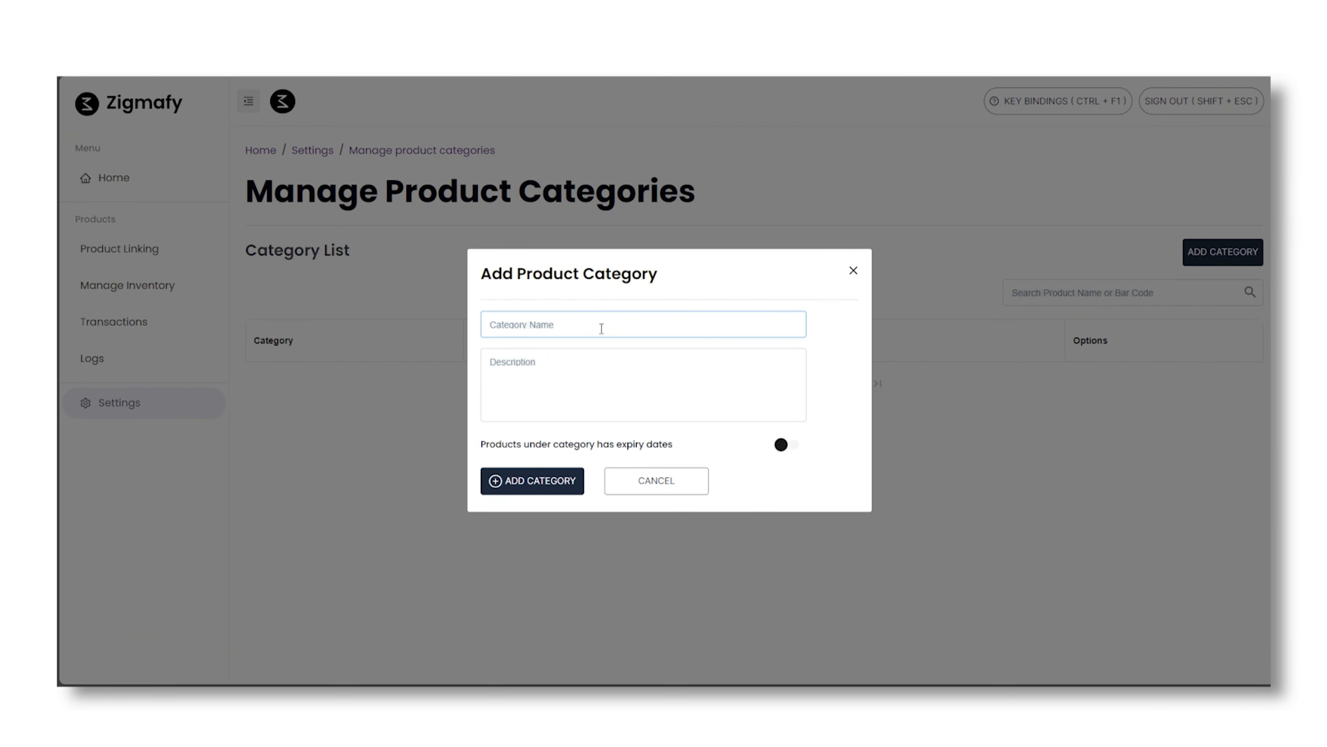
- Name the category Detergents, describe it 'For Laundry and Chores', leave expiry off, and save
{"action": "left_click", "coordinate": [601, 328]}
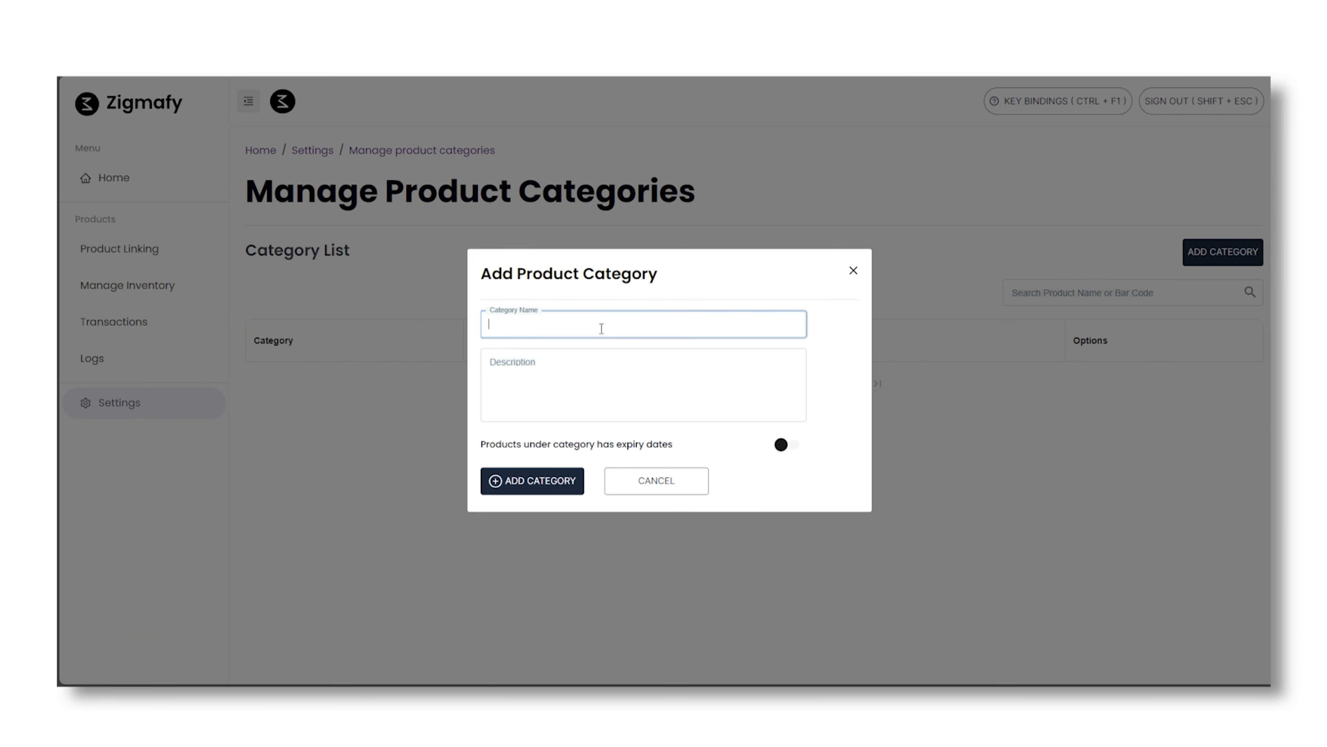
{"action": "type", "text": "Detergents"}
{"action": "key", "text": "Tab"}
{"action": "type", "text": "For"}
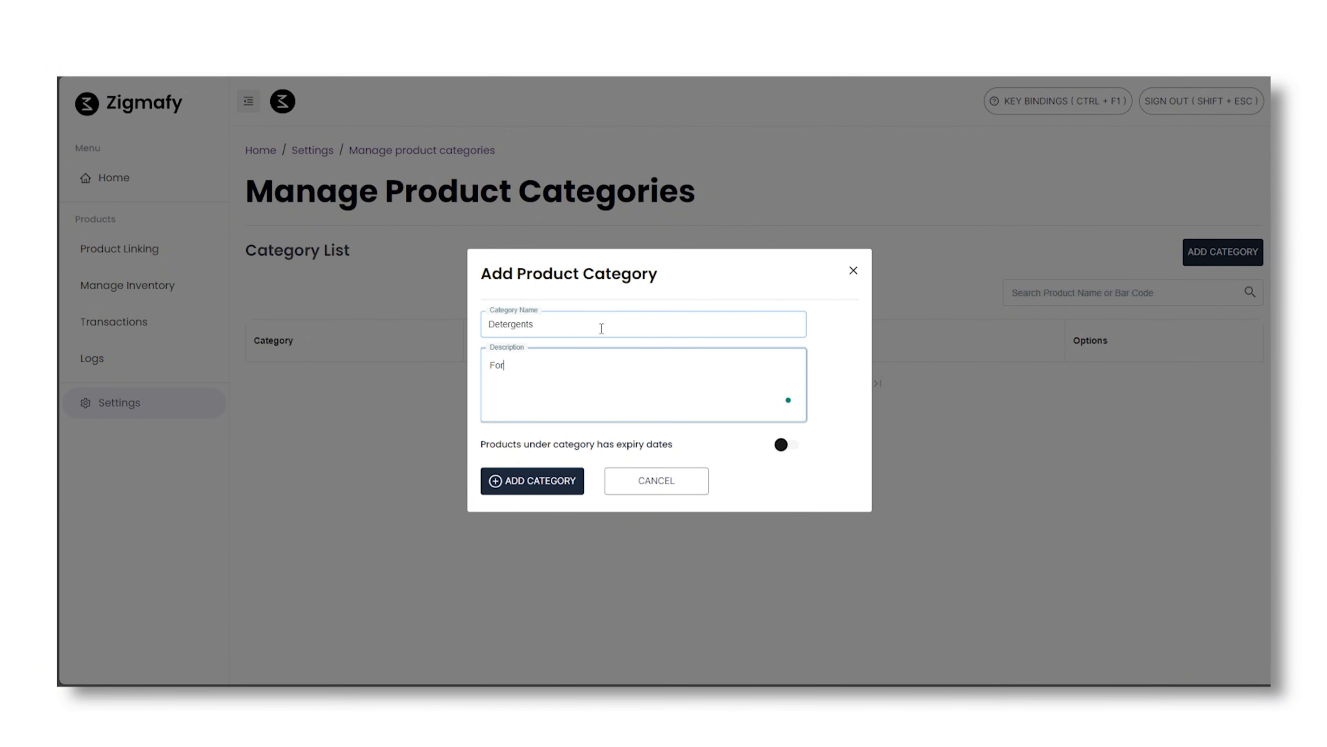
{"action": "type", "text": " Laun"}
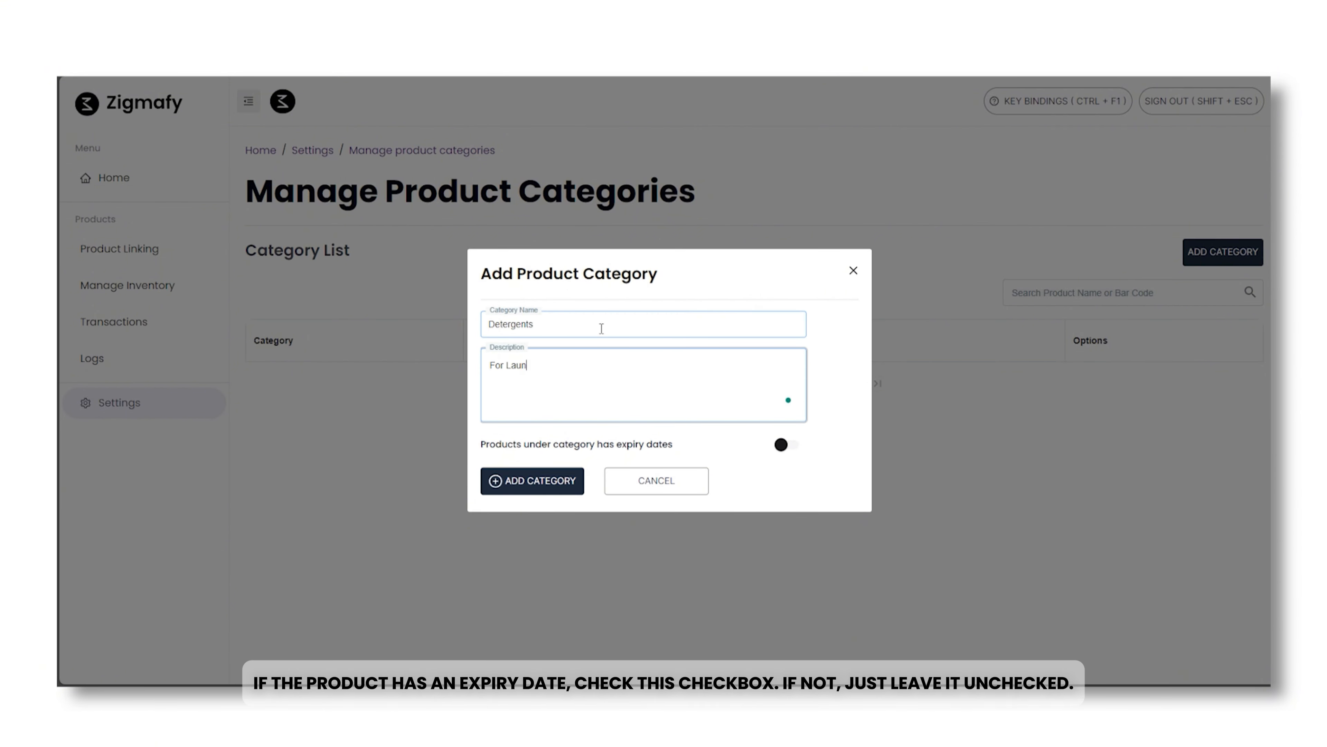
{"action": "type", "text": "dry and Chores"}
{"action": "left_click", "coordinate": [790, 448]}
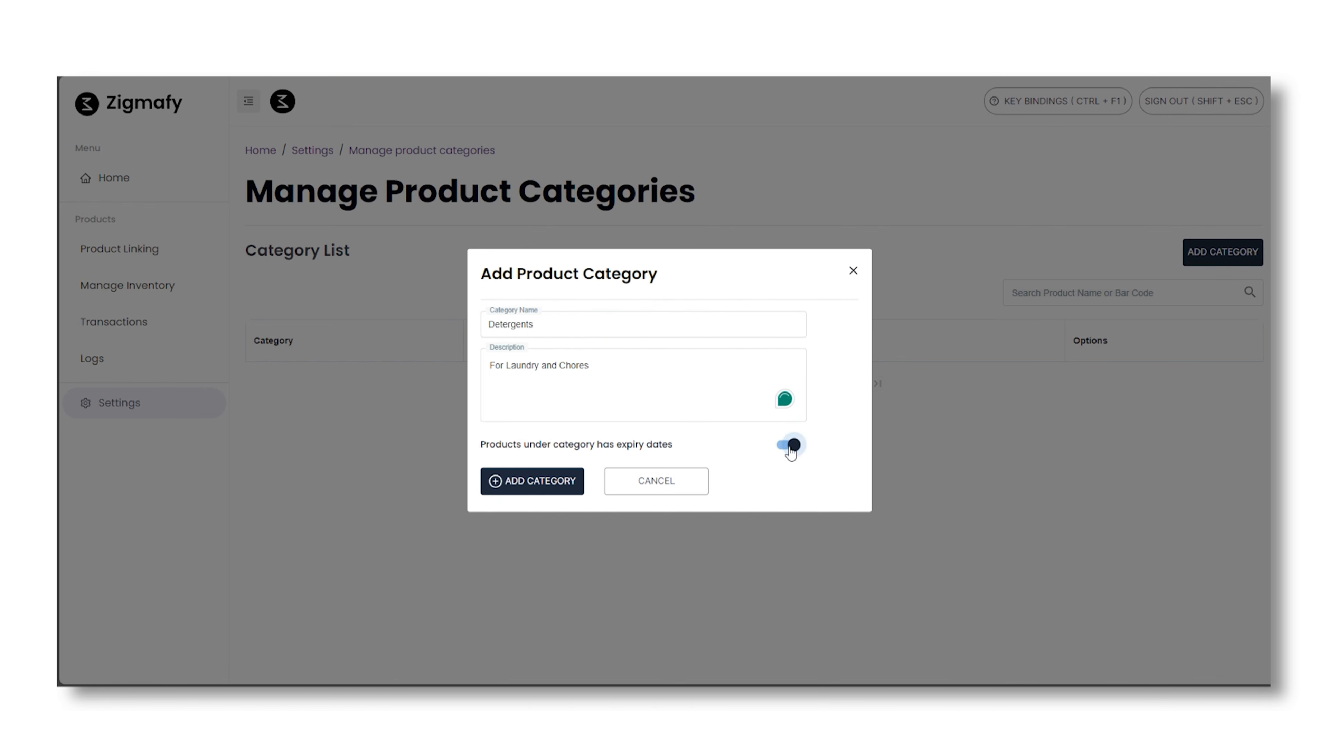
{"action": "left_click", "coordinate": [790, 448]}
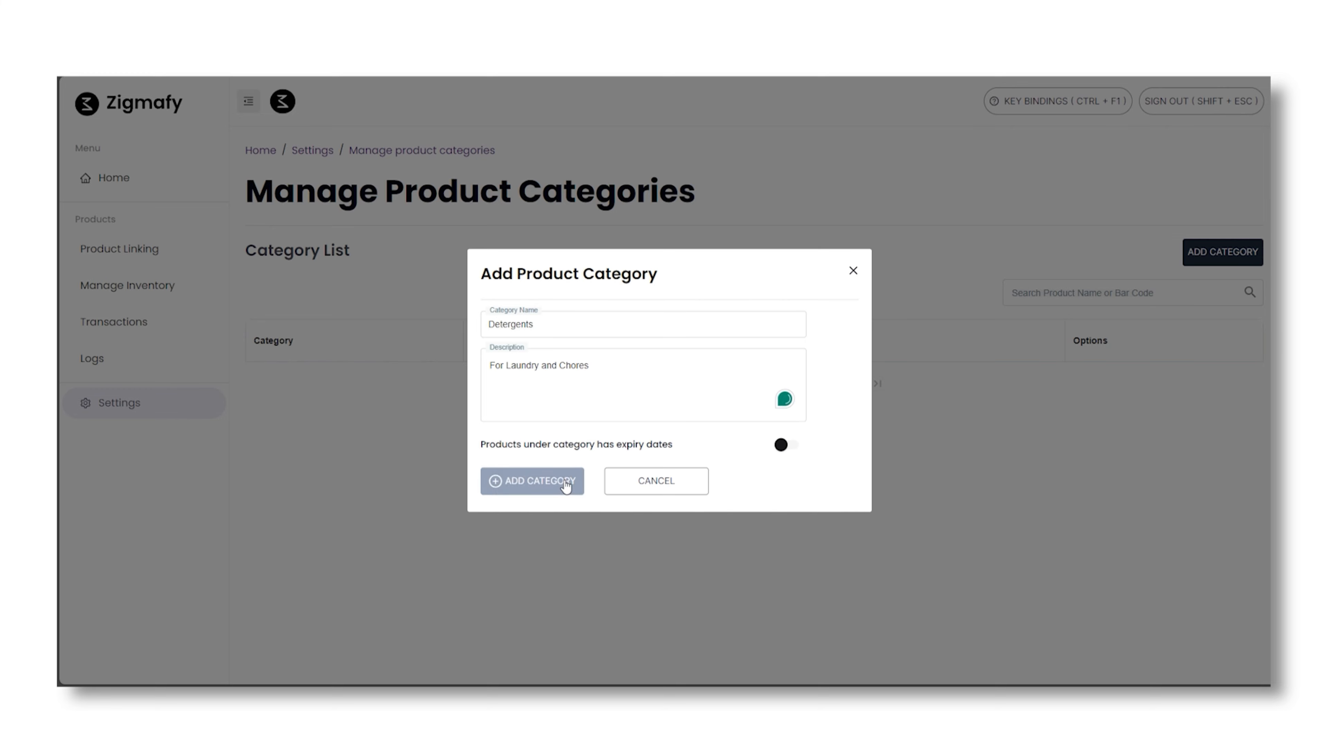
{"action": "left_click", "coordinate": [554, 481]}
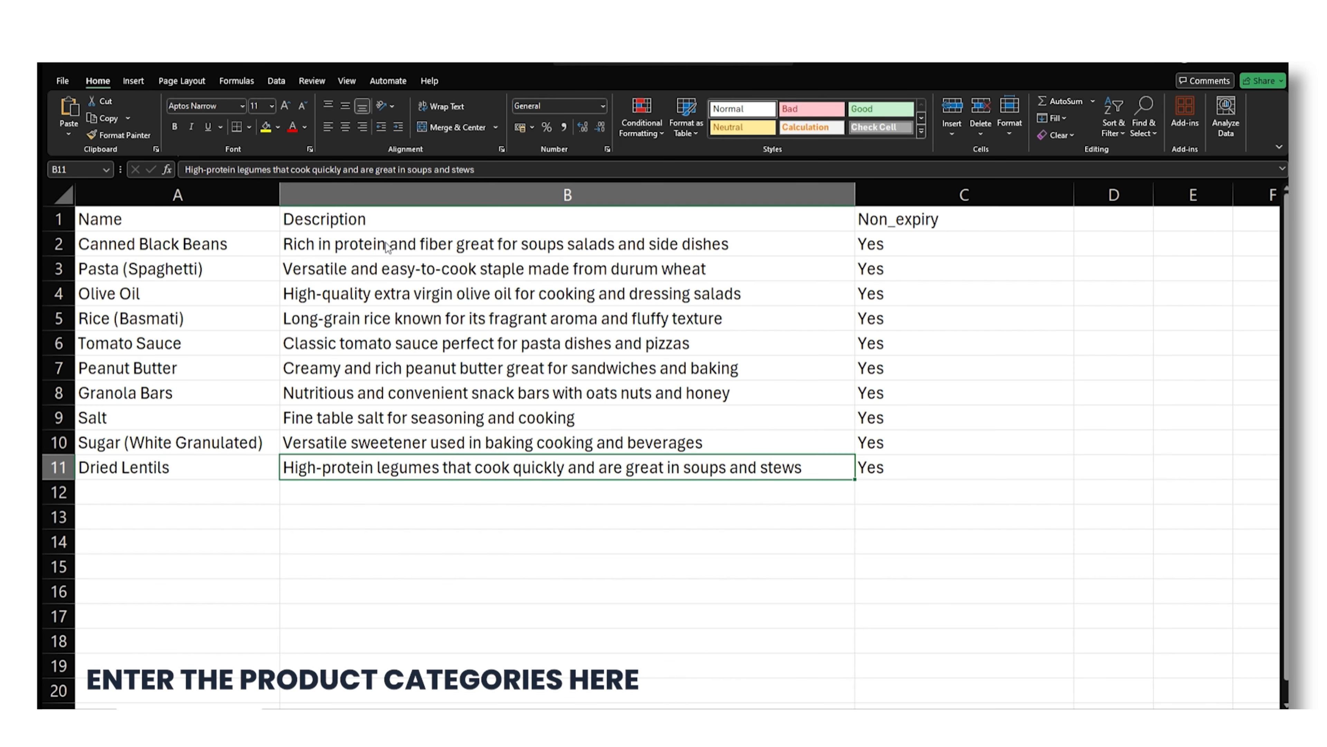
- Select cell A2 in the Excel sheet of ten categories with Non_expiry values
{"action": "left_click", "coordinate": [190, 255]}
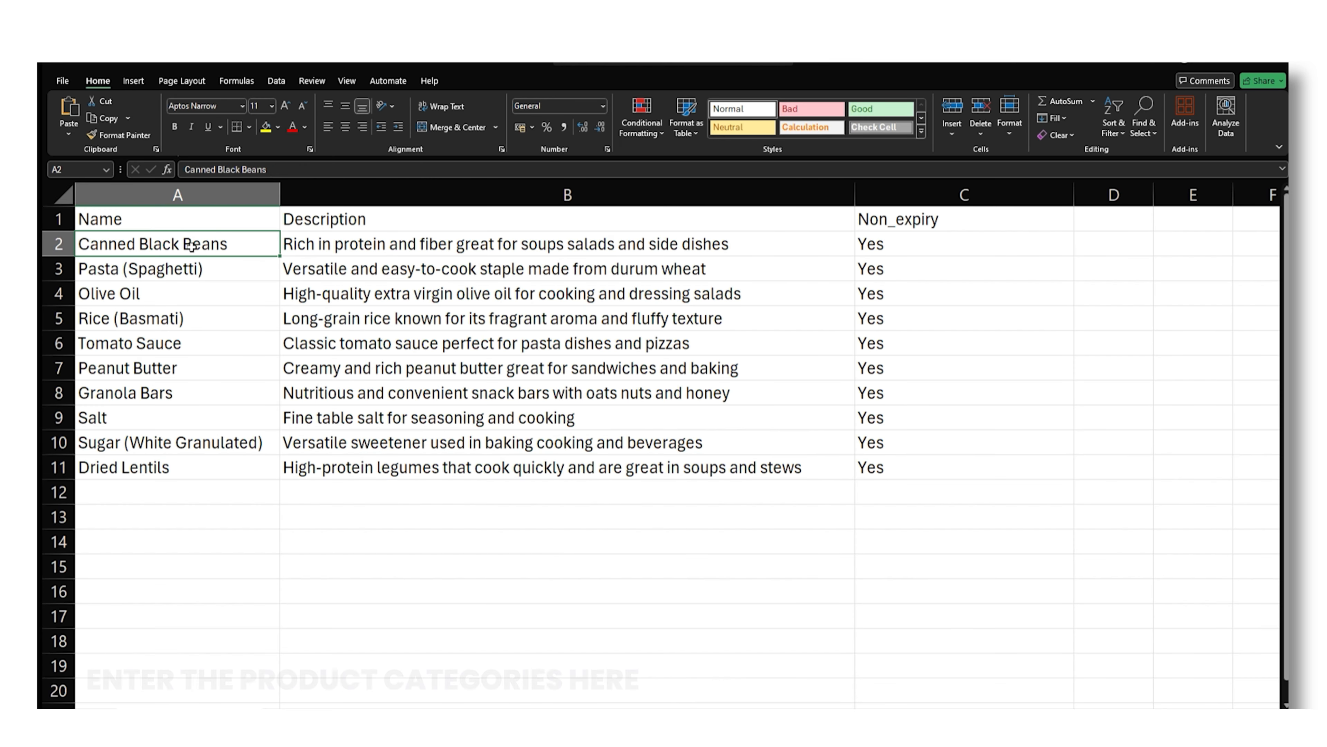
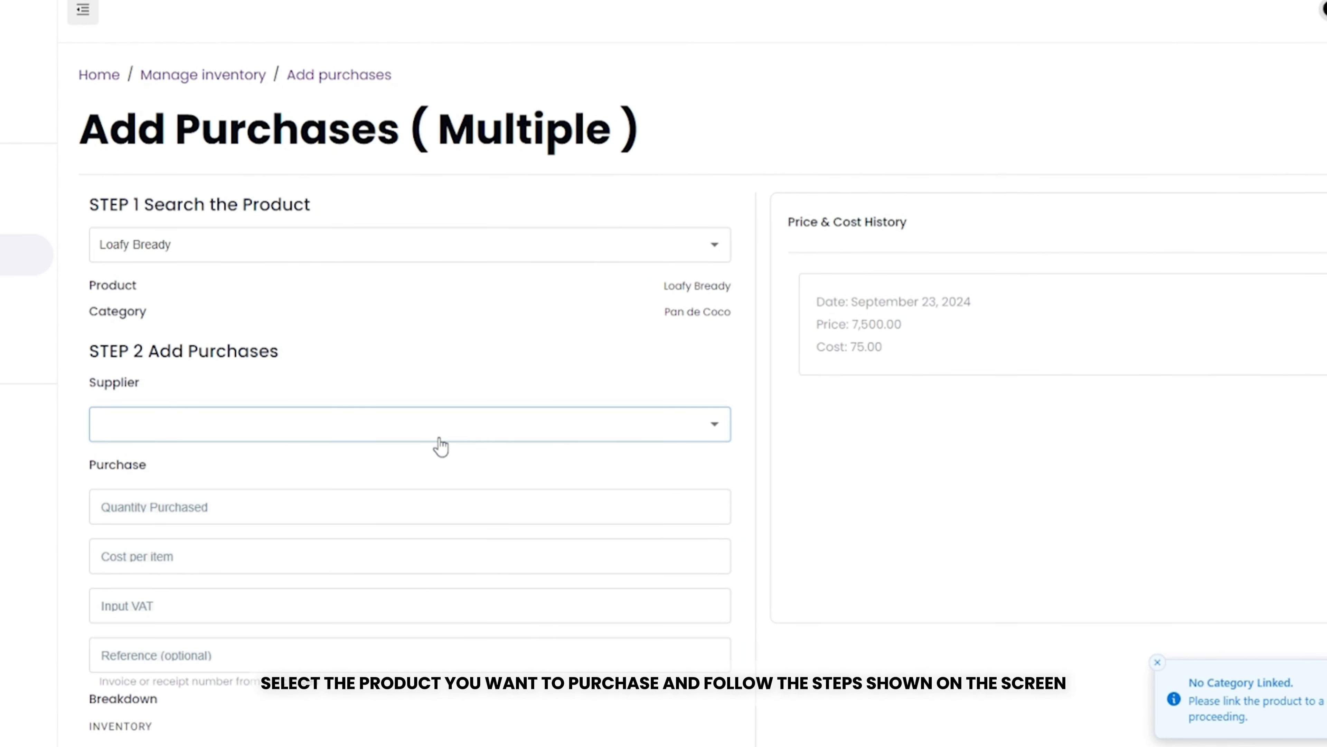
- Choose supplier Chowking and enter quantity 100, cost 50 each and VAT 1.5
{"action": "left_click", "coordinate": [439, 438]}
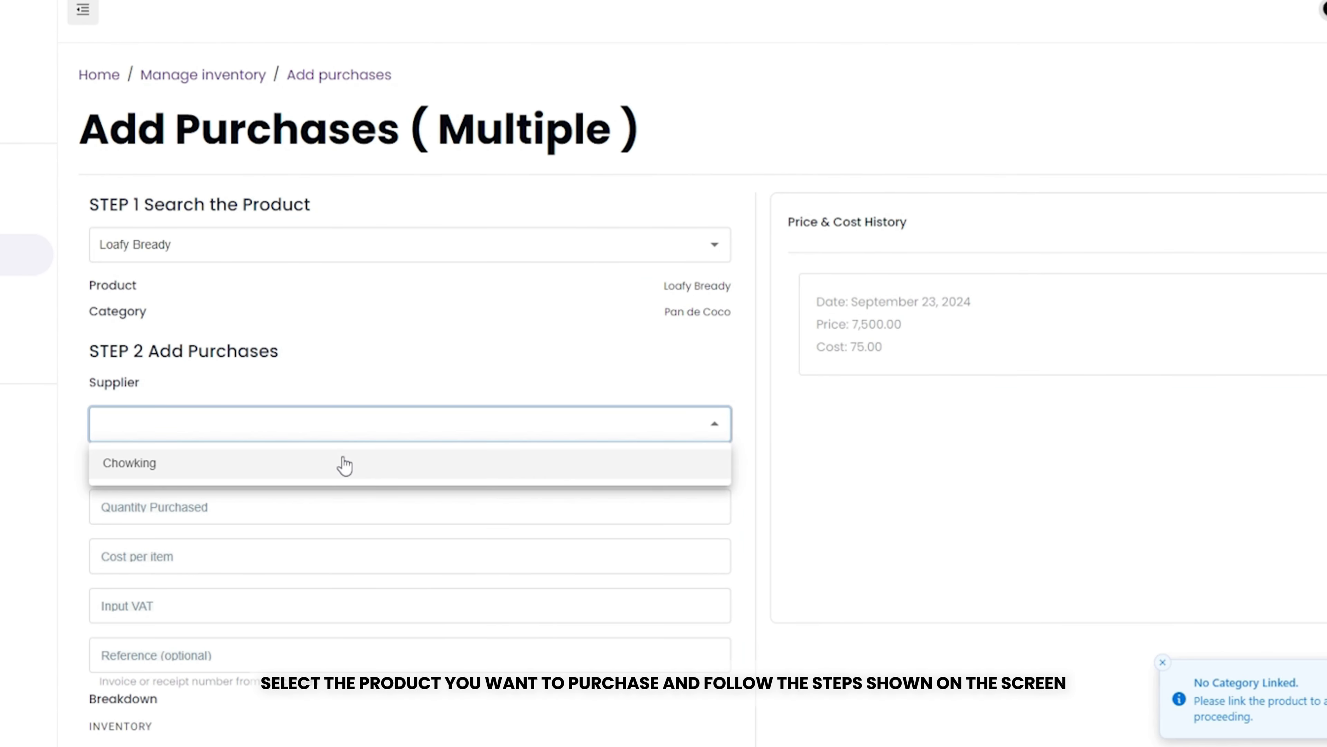
{"action": "left_click", "coordinate": [341, 462]}
{"action": "left_click", "coordinate": [291, 507]}
{"action": "type", "text": "1"}
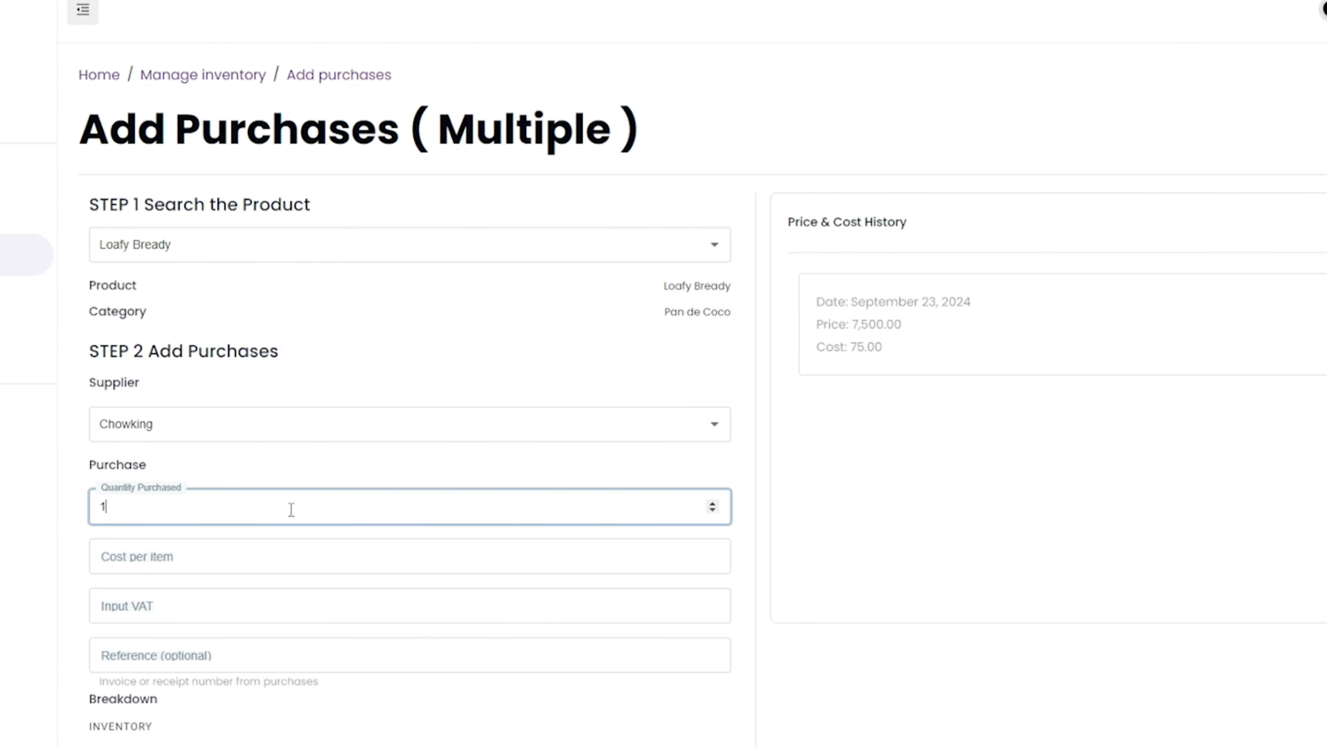
{"action": "type", "text": "00"}
{"action": "left_click", "coordinate": [273, 564]}
{"action": "type", "text": "5"}
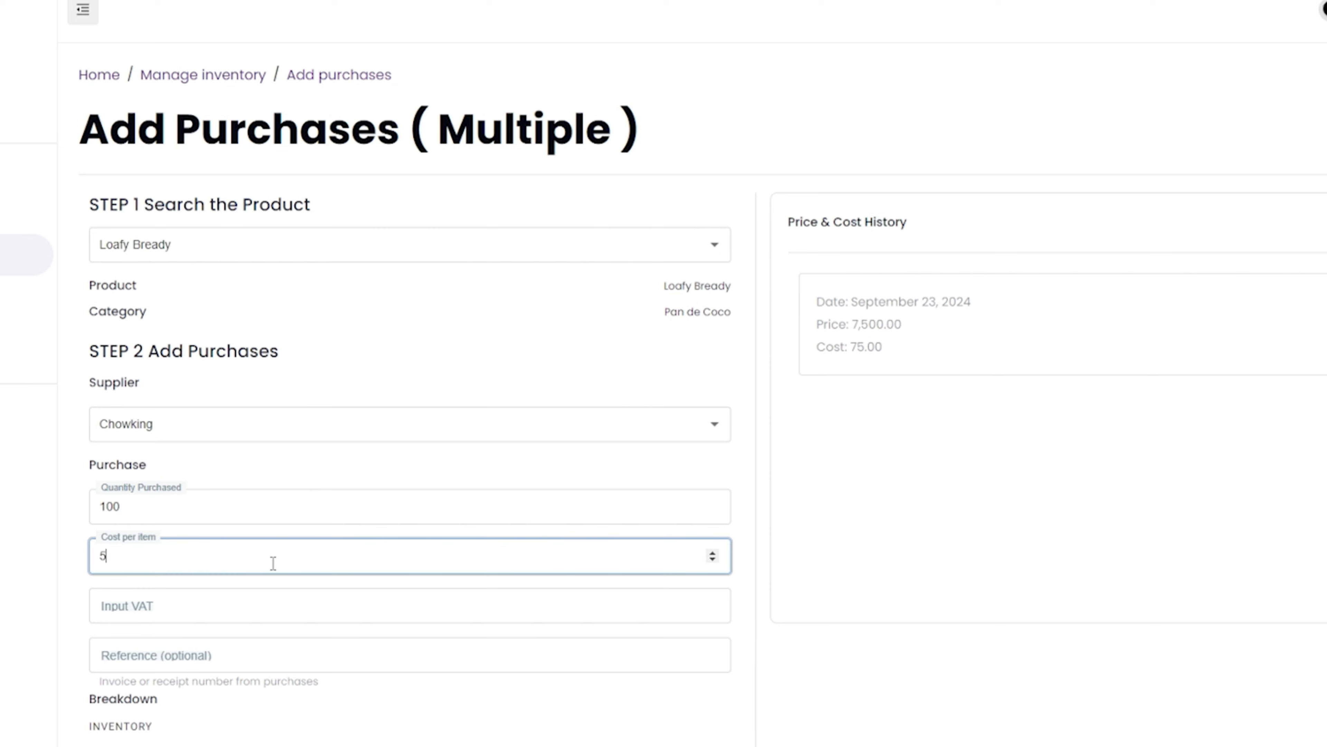
{"action": "type", "text": "0"}
{"action": "left_click", "coordinate": [234, 618]}
{"action": "type", "text": "1"}
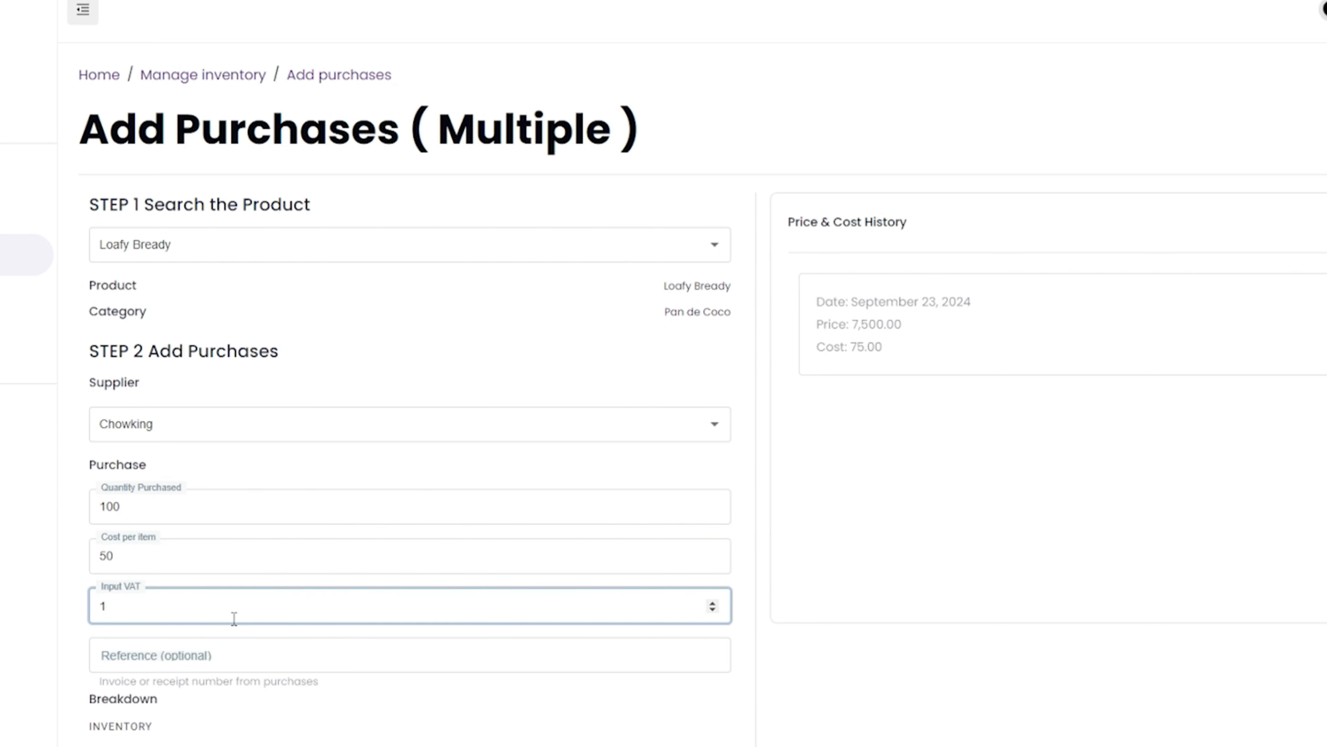
{"action": "type", "text": ".5"}
{"action": "left_click", "coordinate": [219, 654]}
{"action": "scroll", "coordinate": [209, 633], "scroll_direction": "down", "scroll_amount": 3}
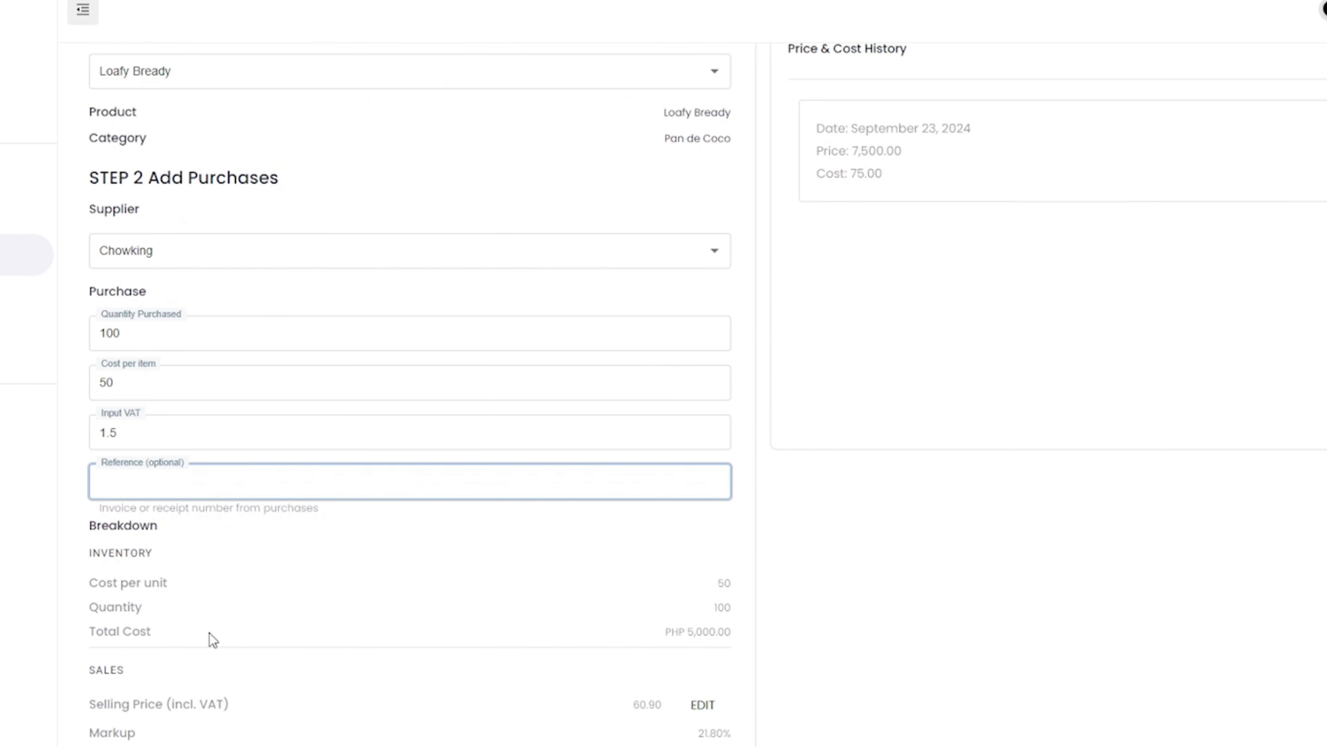
{"action": "scroll", "coordinate": [210, 607], "scroll_direction": "down", "scroll_amount": 5}
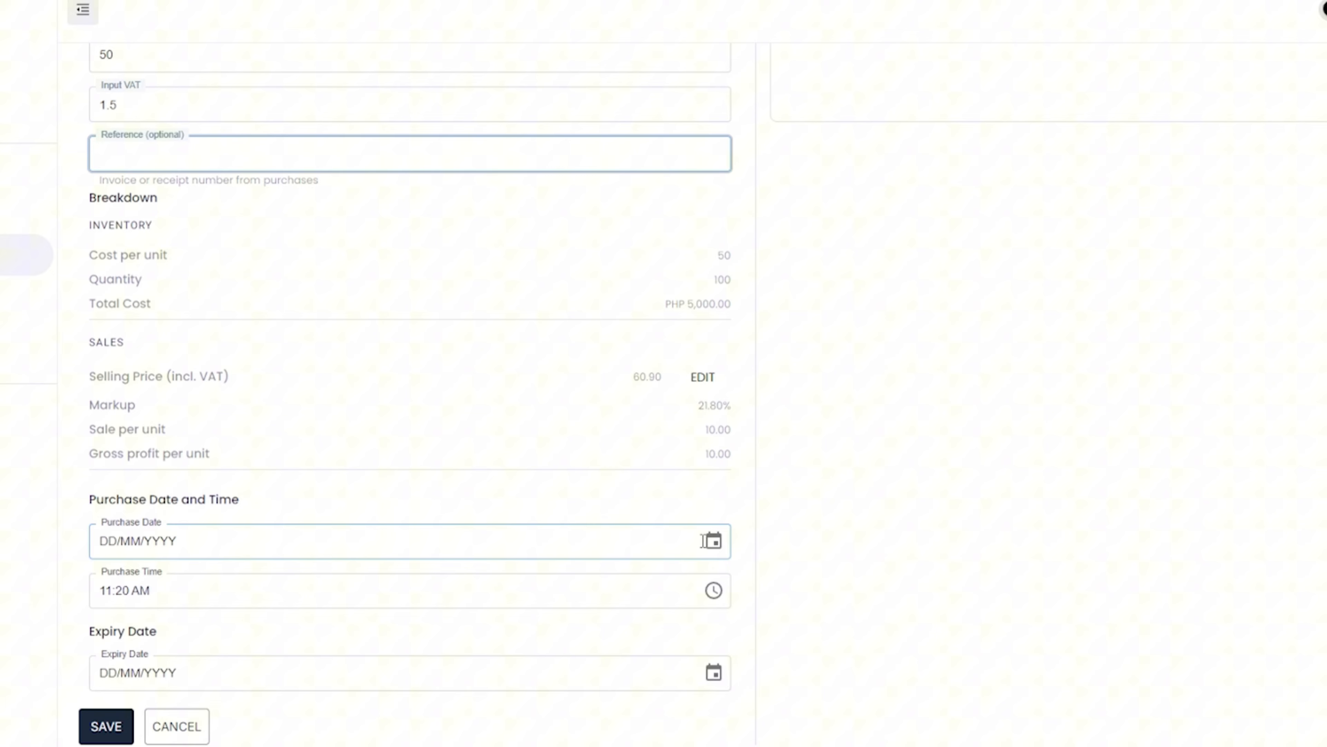
- Set purchase date 04/10/2024 at 11:20 AM and expiry 13/10/2024, then save the purchase
{"action": "left_click", "coordinate": [712, 541]}
{"action": "left_click", "coordinate": [263, 343]}
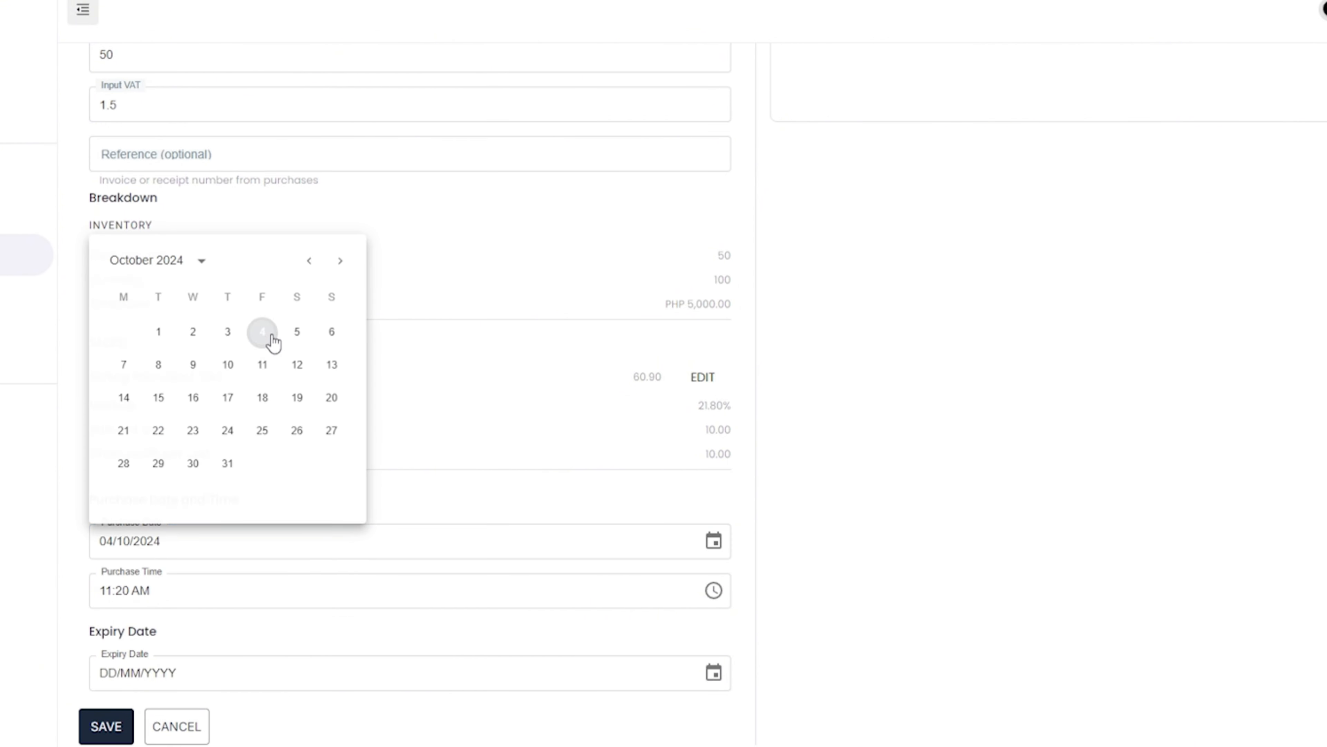
{"action": "left_click", "coordinate": [715, 590]}
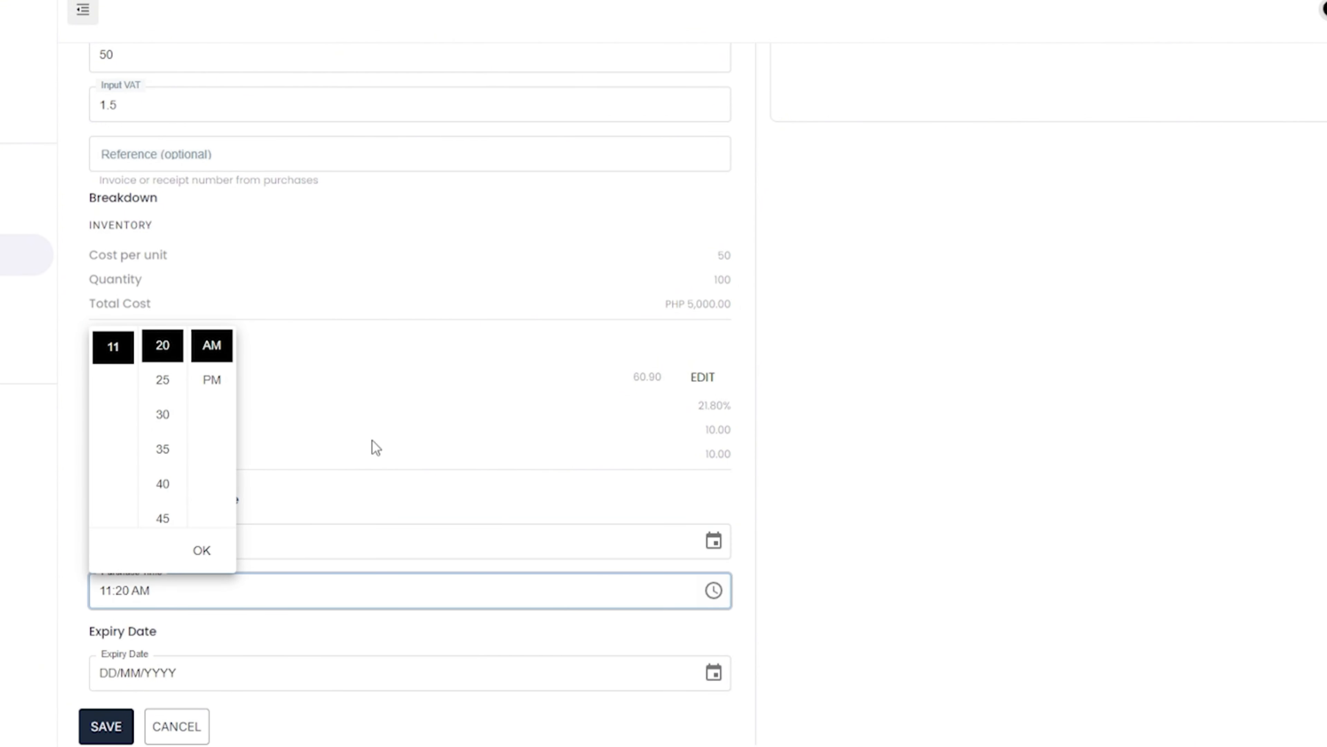
{"action": "left_click", "coordinate": [204, 550]}
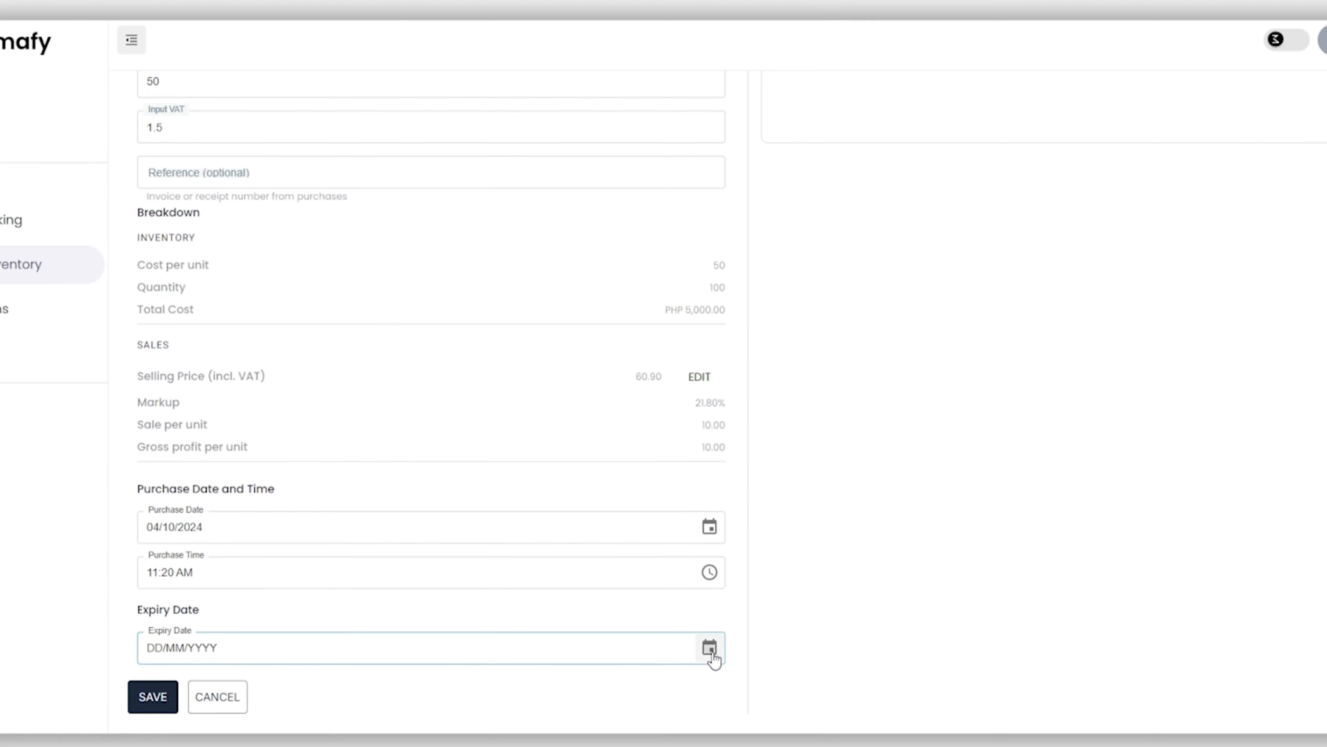
{"action": "left_click", "coordinate": [712, 655]}
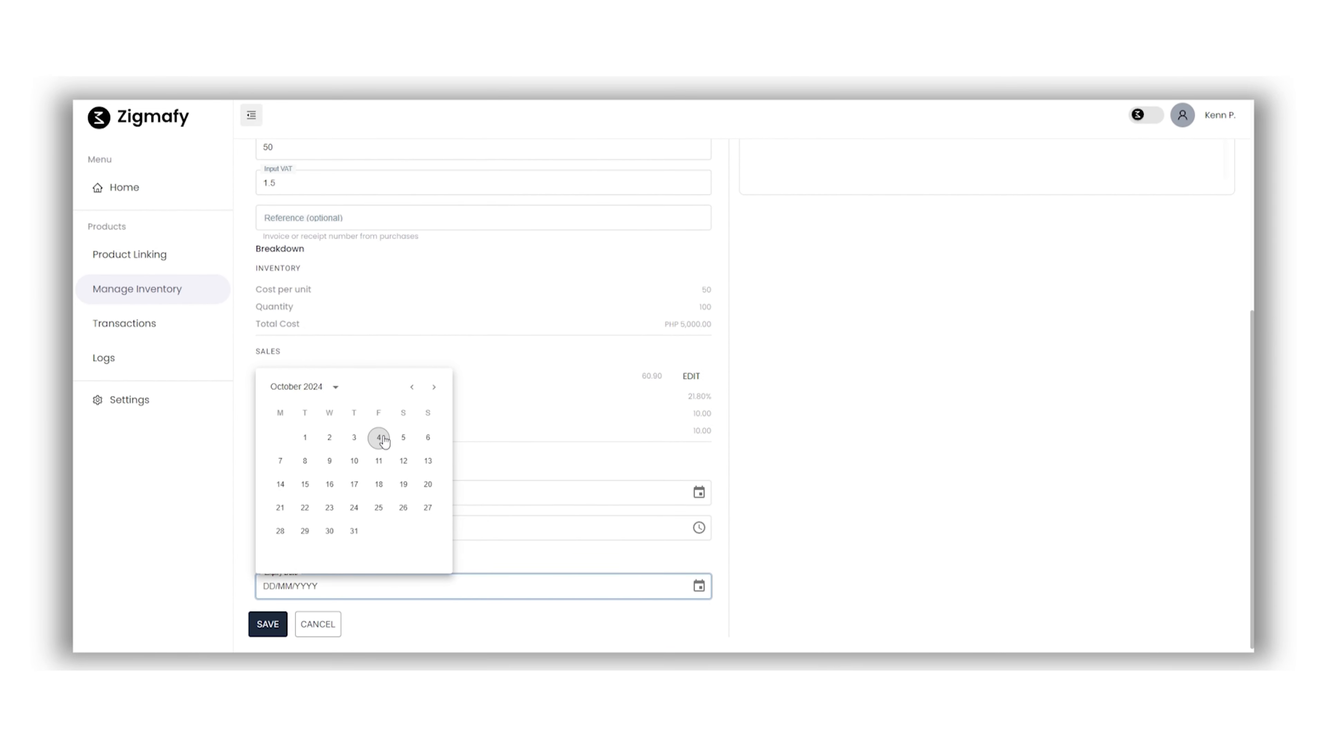
{"action": "left_click", "coordinate": [435, 464]}
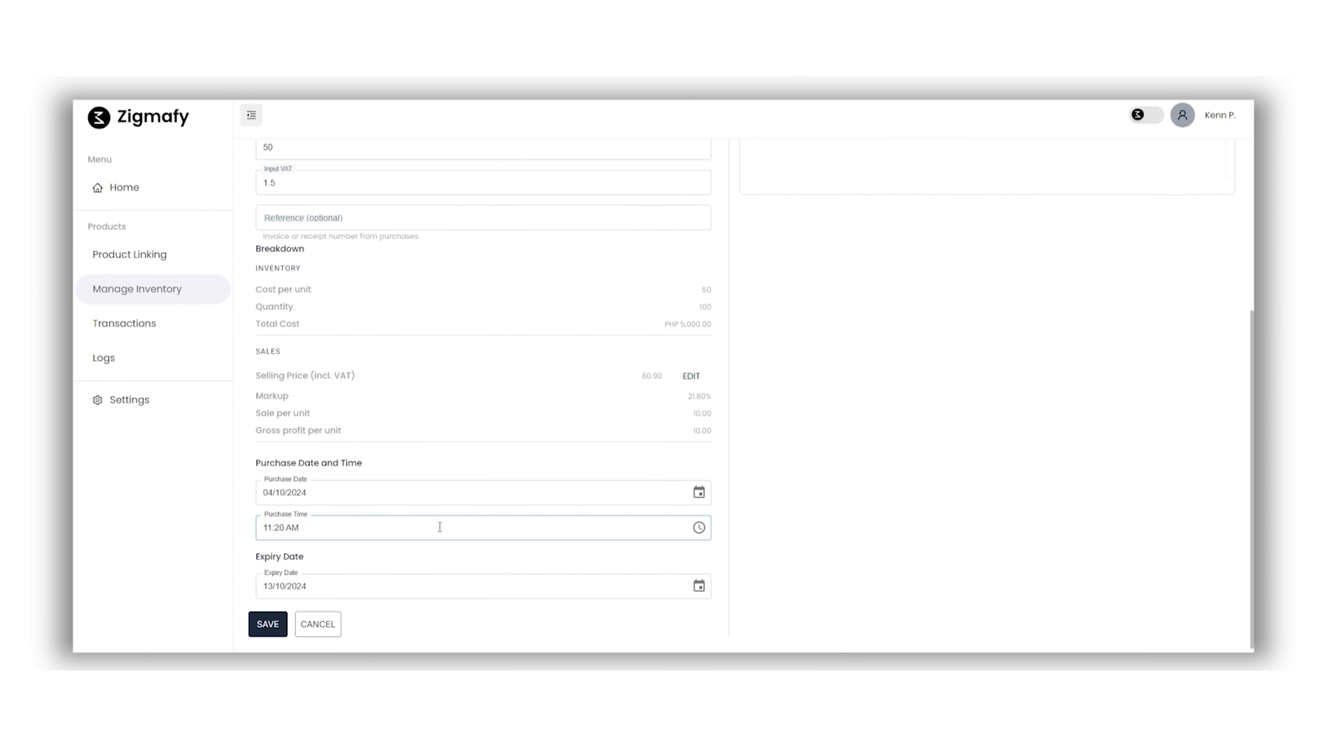
{"action": "left_click", "coordinate": [270, 622]}
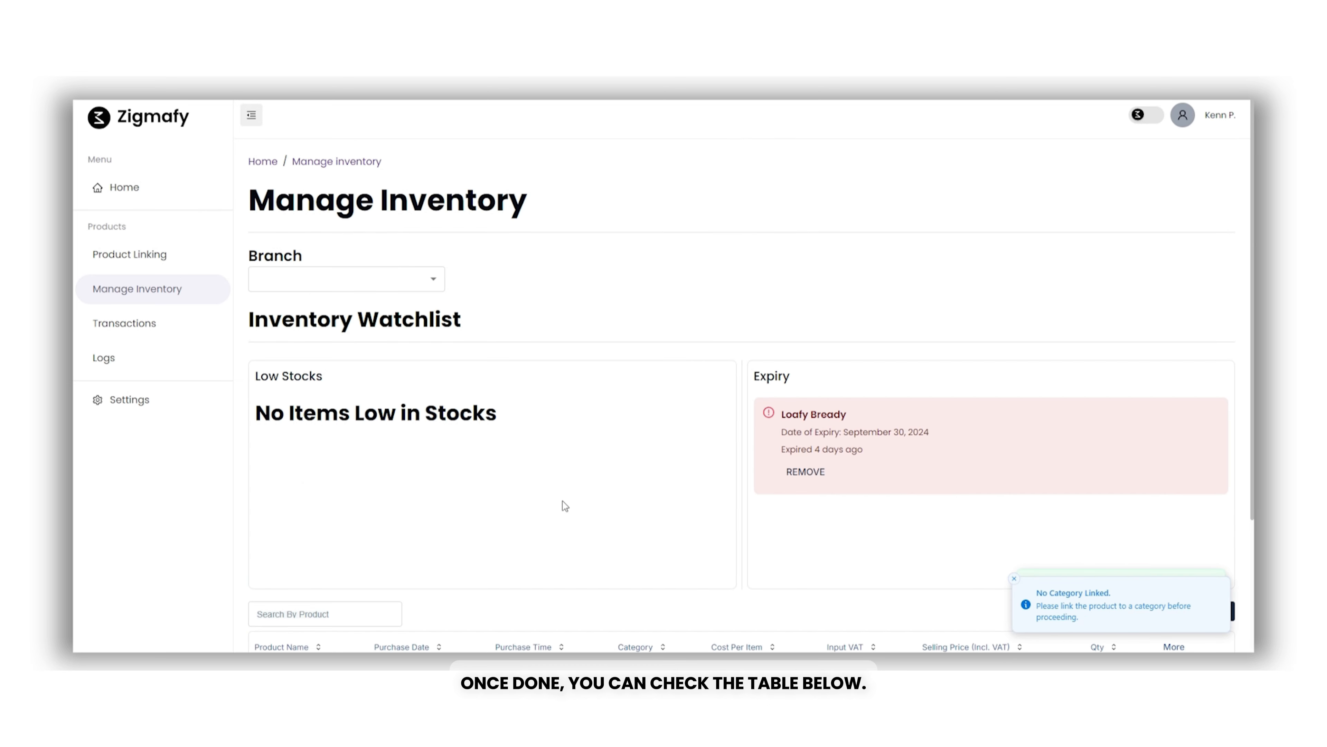
- Scroll down the Manage Inventory page past its watchlist
{"action": "scroll", "coordinate": [564, 505], "scroll_direction": "down", "scroll_amount": 3}
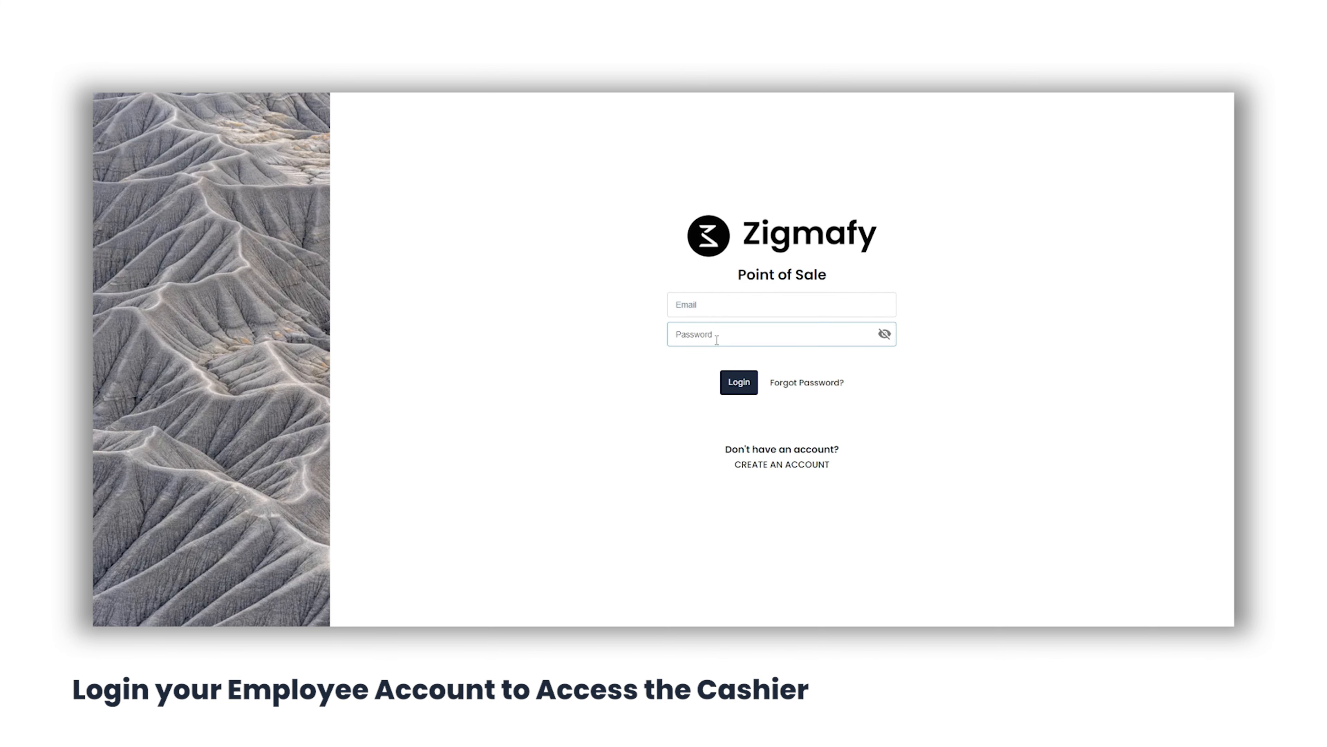
- Log in to the employee cashier account with its email and password
{"action": "left_click", "coordinate": [725, 310]}
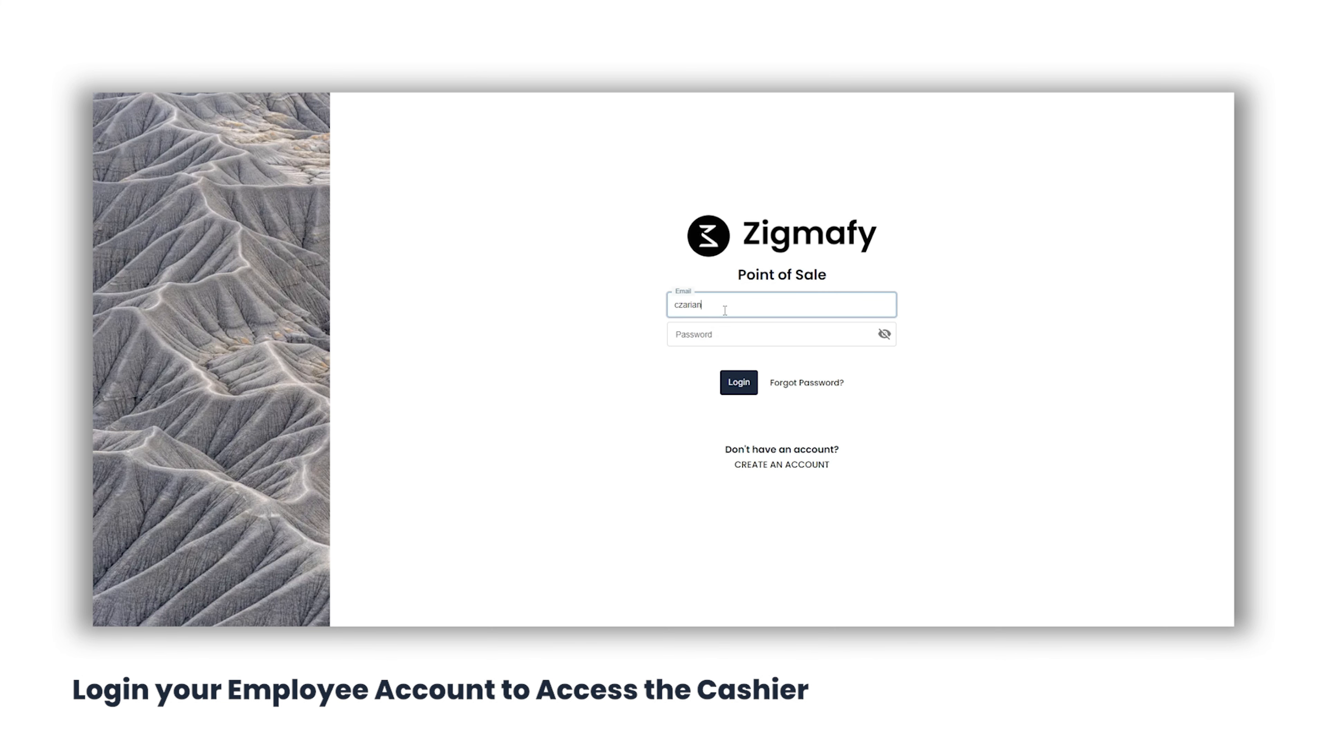
{"action": "key", "text": "Tab"}
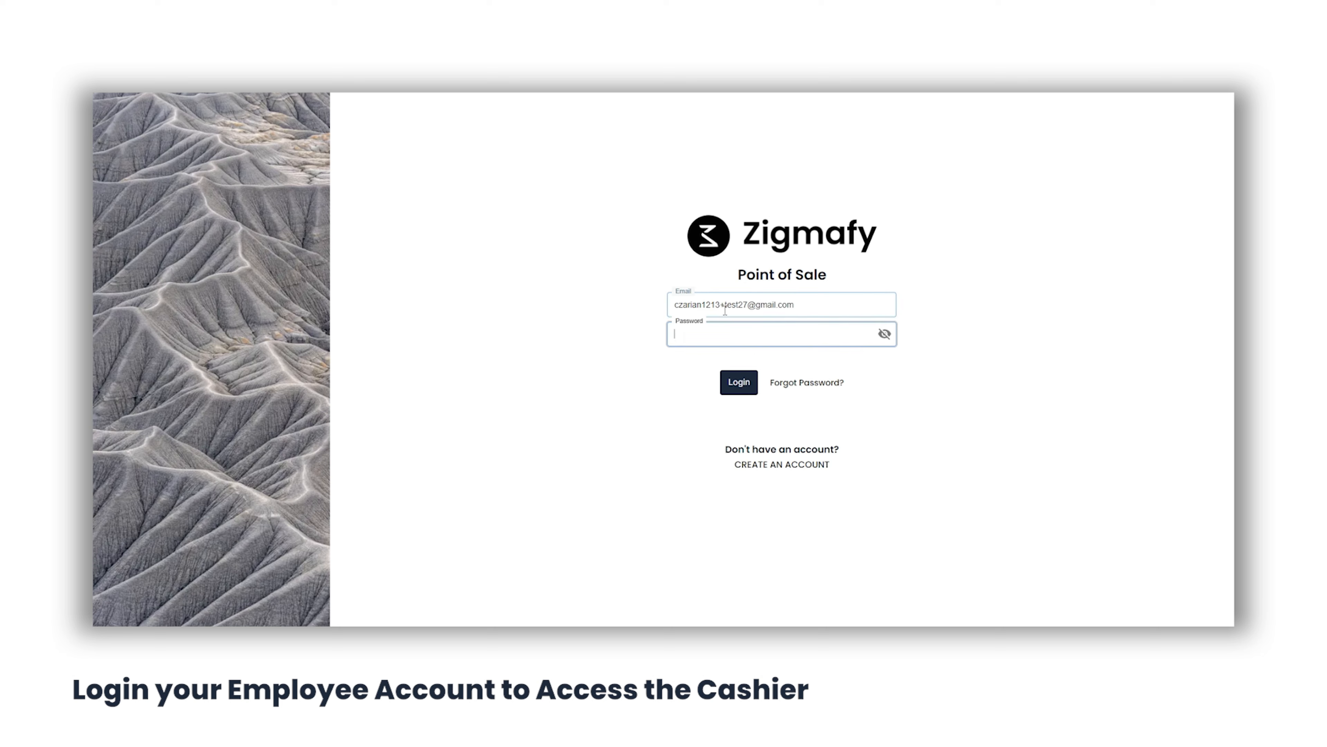
{"action": "type", "text": "••••••••••••"}
{"action": "key", "text": "Return"}
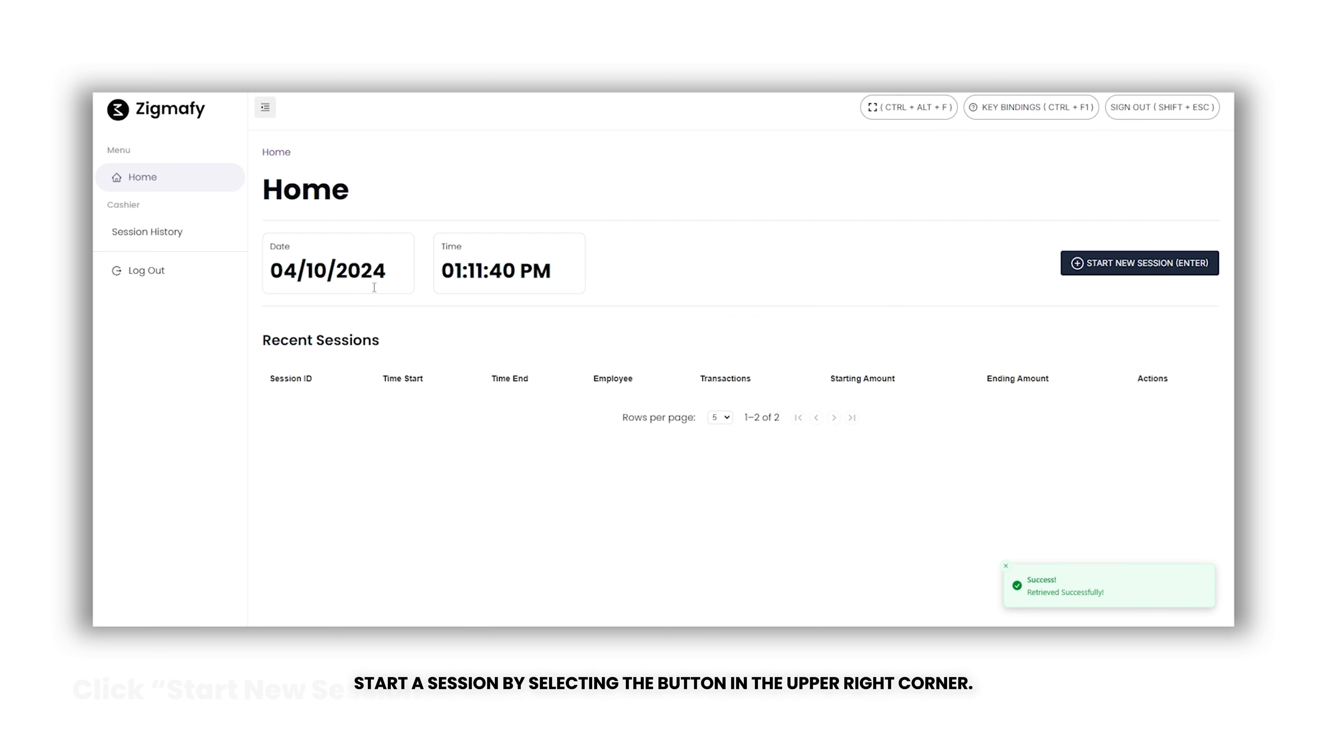
- Start a new cashier session, entering a count of 10 for each cash denomination
{"action": "left_click", "coordinate": [1090, 259]}
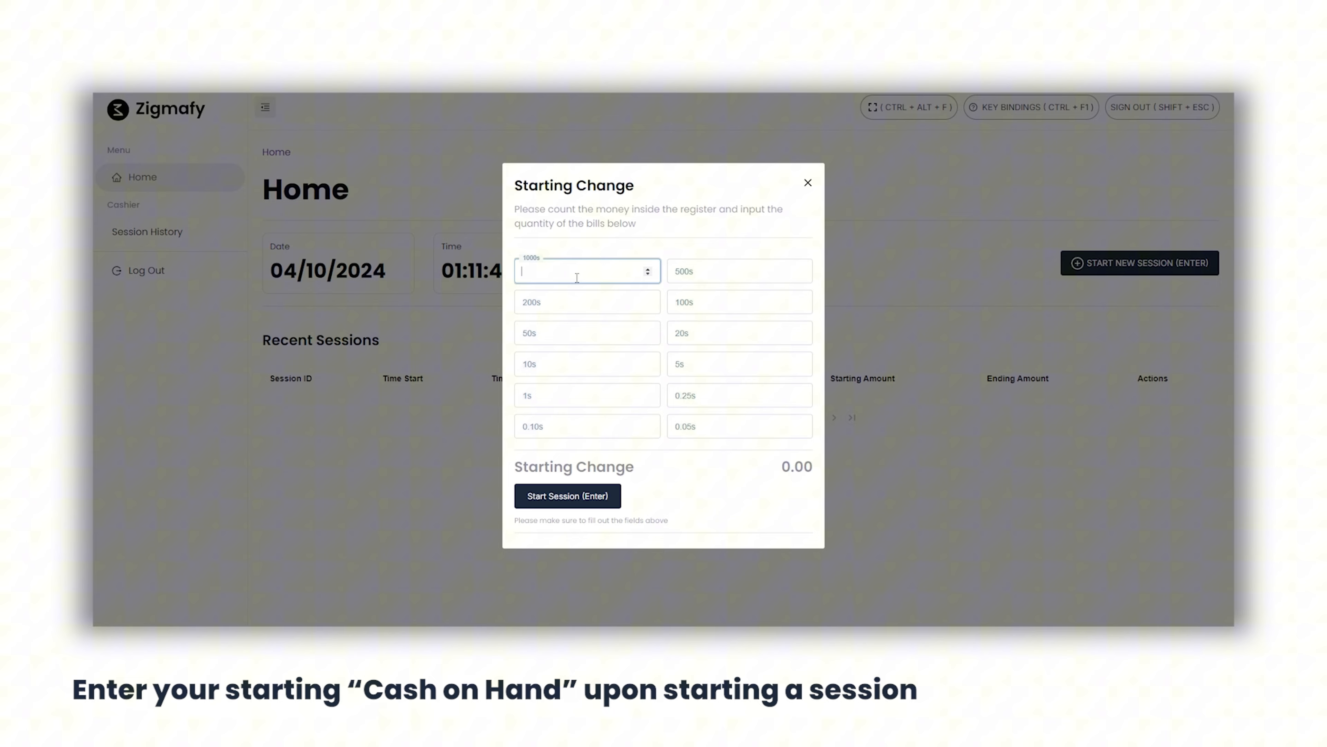
{"action": "left_click", "coordinate": [696, 274]}
{"action": "type", "text": "10"}
{"action": "left_click", "coordinate": [619, 305]}
{"action": "type", "text": "10"}
{"action": "left_click", "coordinate": [699, 306]}
{"action": "type", "text": "10"}
{"action": "left_click", "coordinate": [619, 335]}
{"action": "type", "text": "10"}
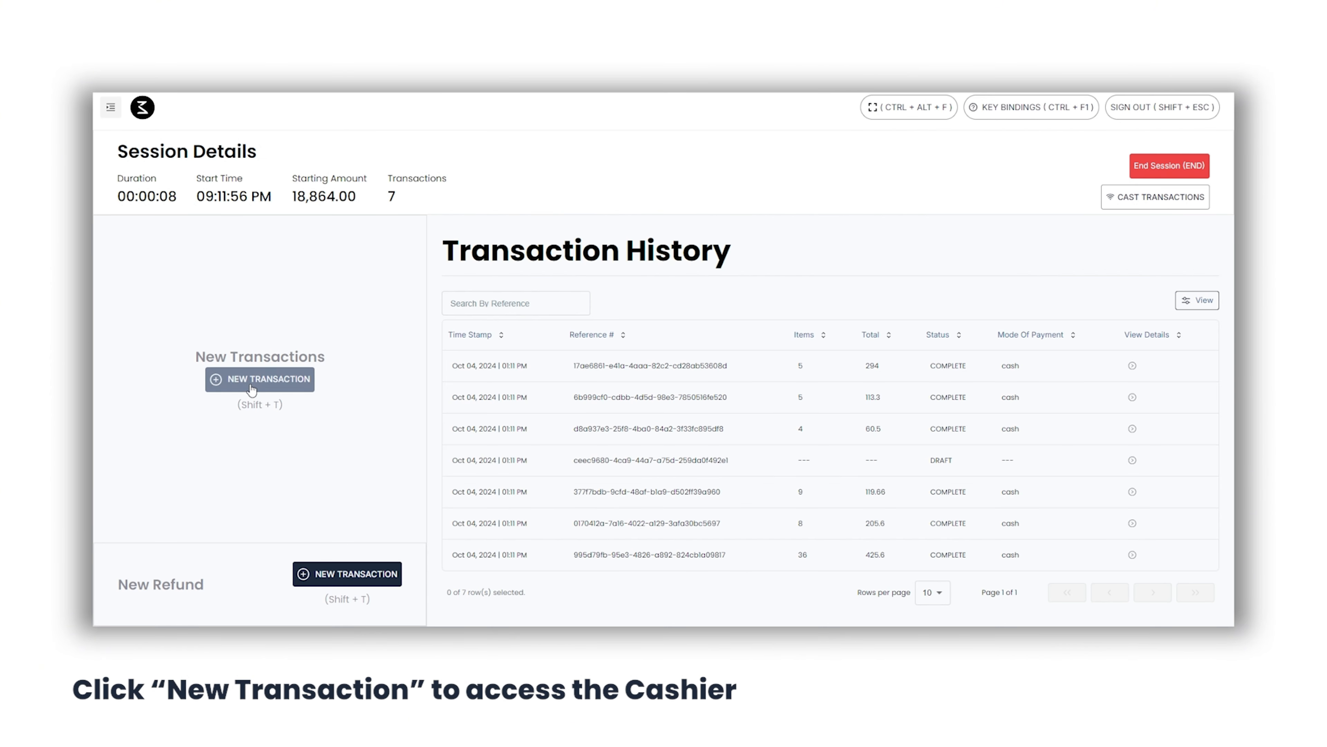
- Start a new sale and add Butter Jullie, Cake ala Mode and Cheeselings to the cart
{"action": "left_click", "coordinate": [251, 387]}
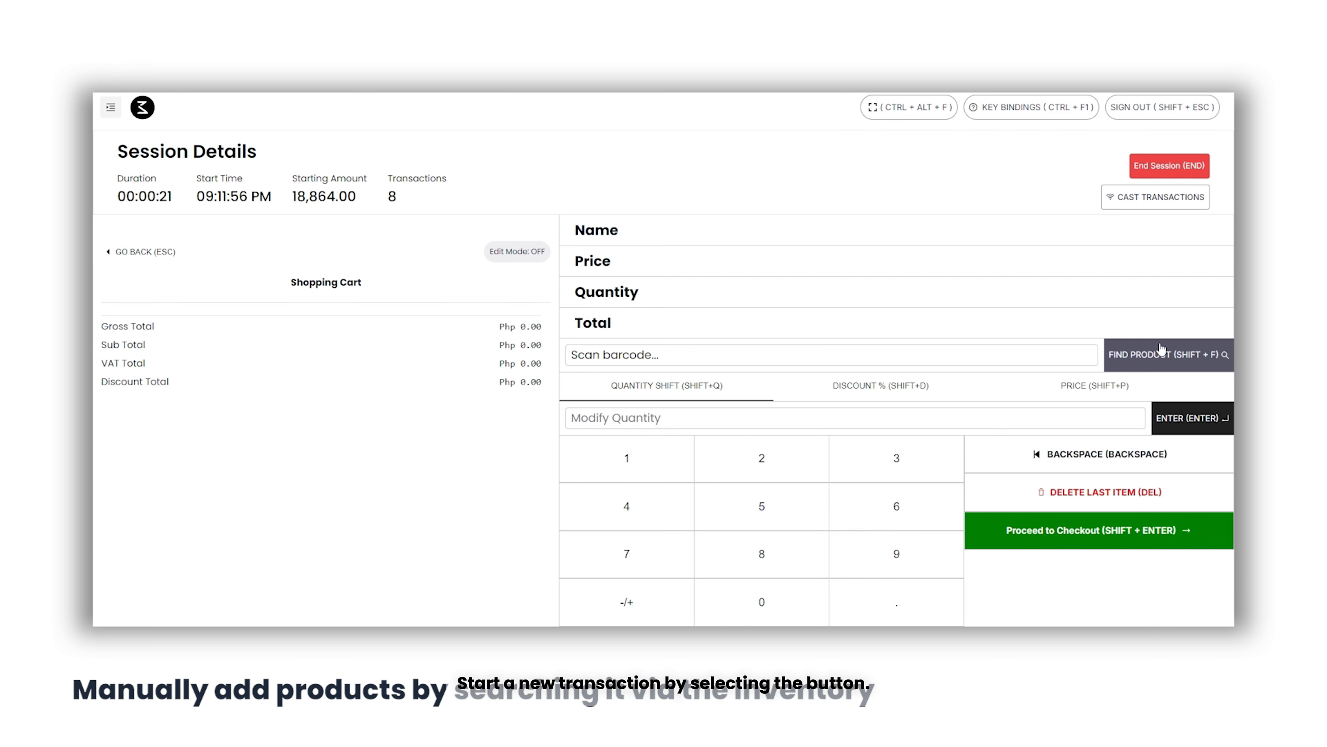
{"action": "left_click", "coordinate": [1160, 350]}
{"action": "left_click", "coordinate": [1041, 261]}
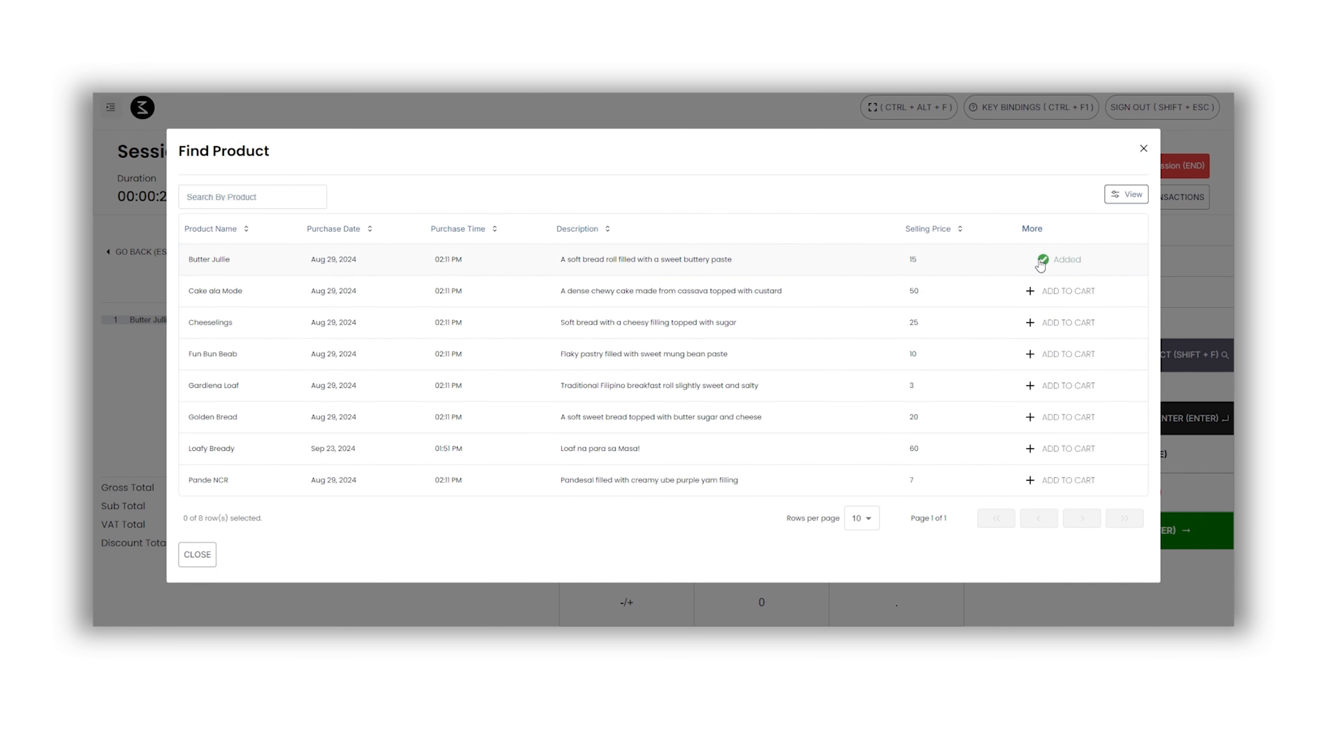
{"action": "left_click", "coordinate": [1032, 290]}
{"action": "left_click", "coordinate": [1032, 322]}
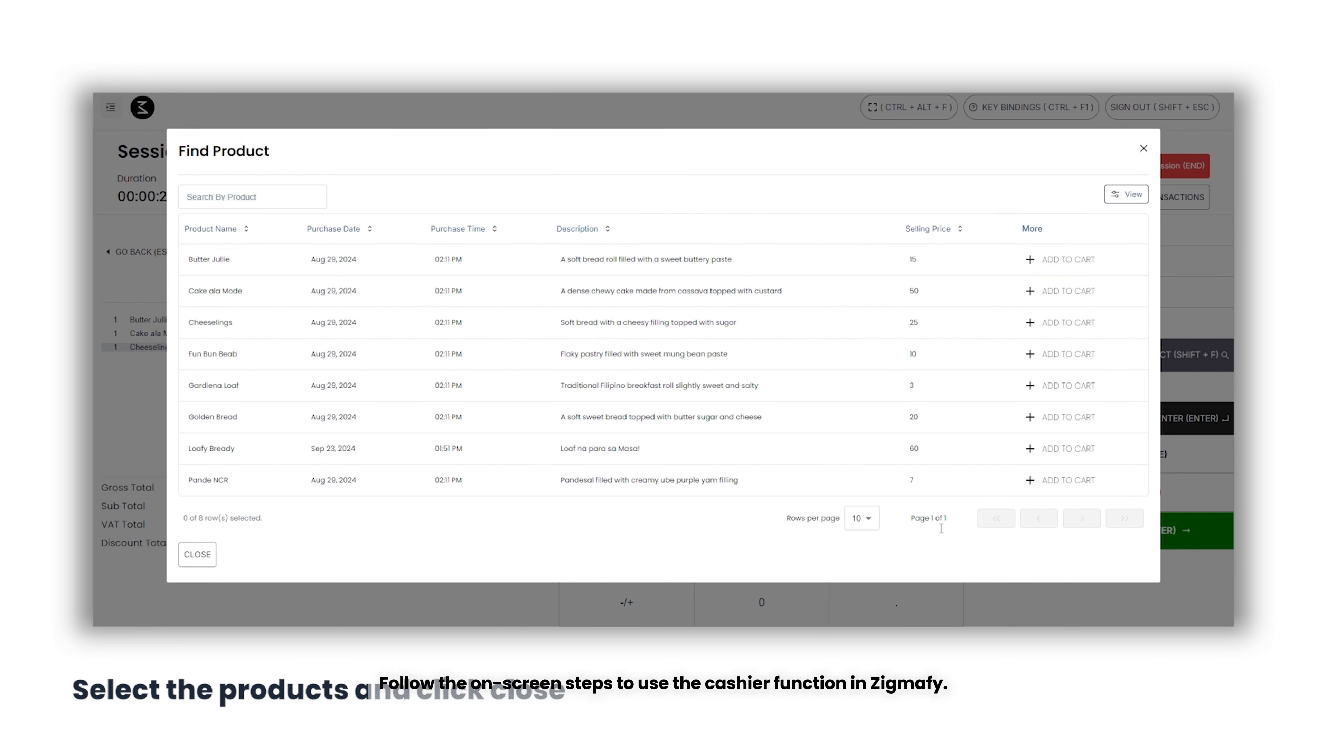
{"action": "left_click", "coordinate": [1144, 147]}
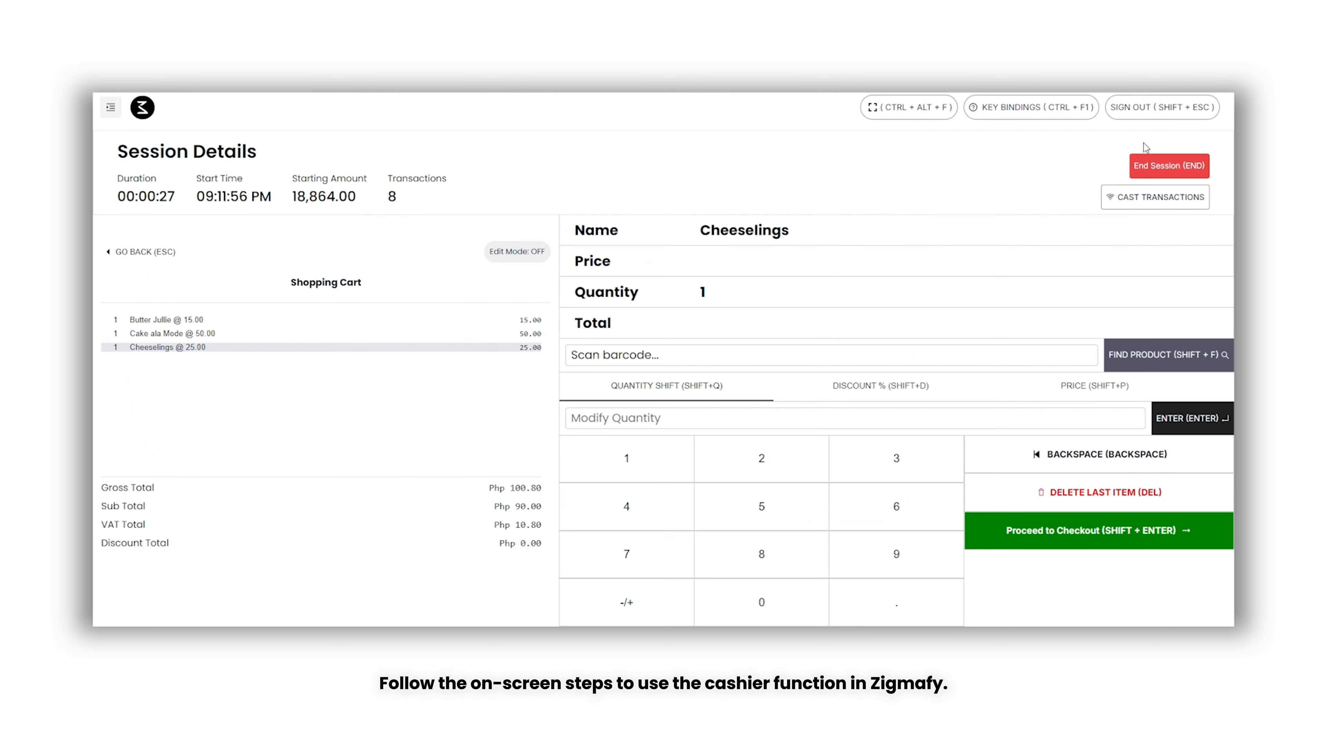
- Set the Butter Jullie quantity to 5 and Cake ala Mode to 2
{"action": "left_click", "coordinate": [184, 321]}
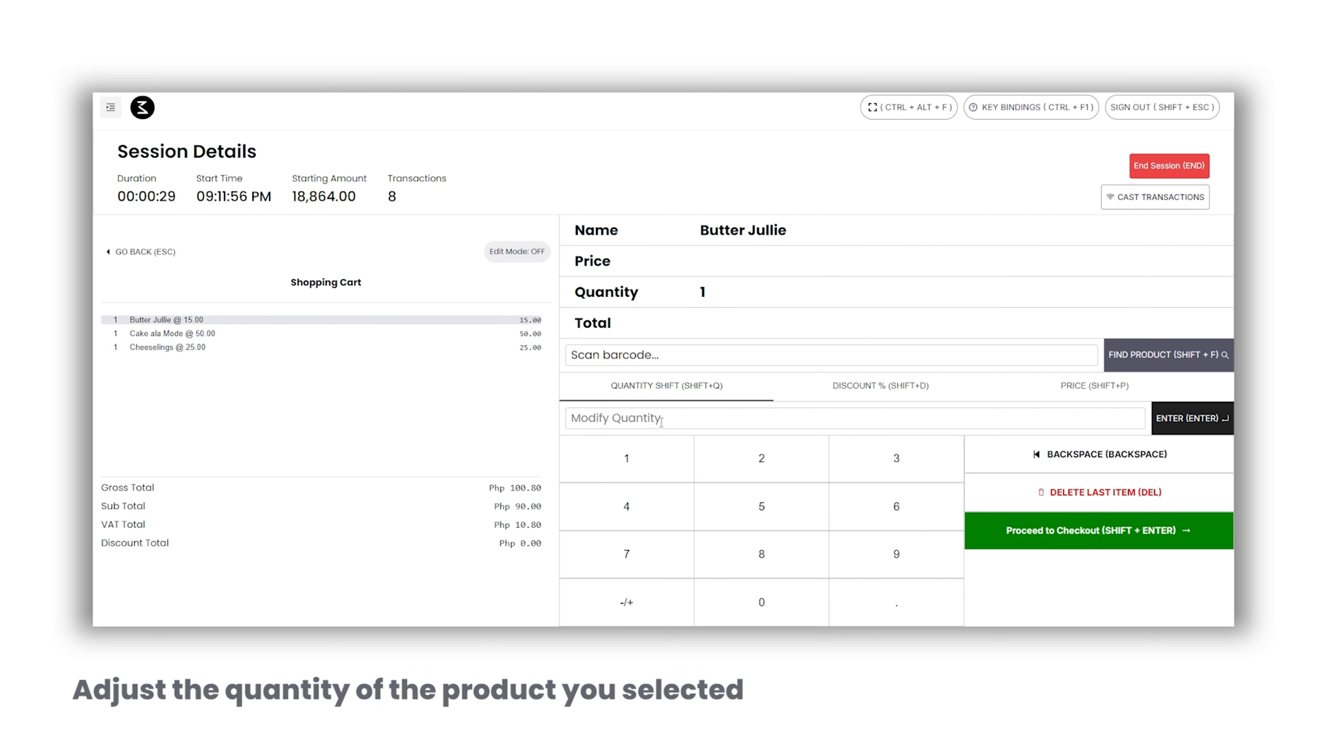
{"action": "left_click", "coordinate": [760, 504]}
{"action": "left_click", "coordinate": [1194, 430]}
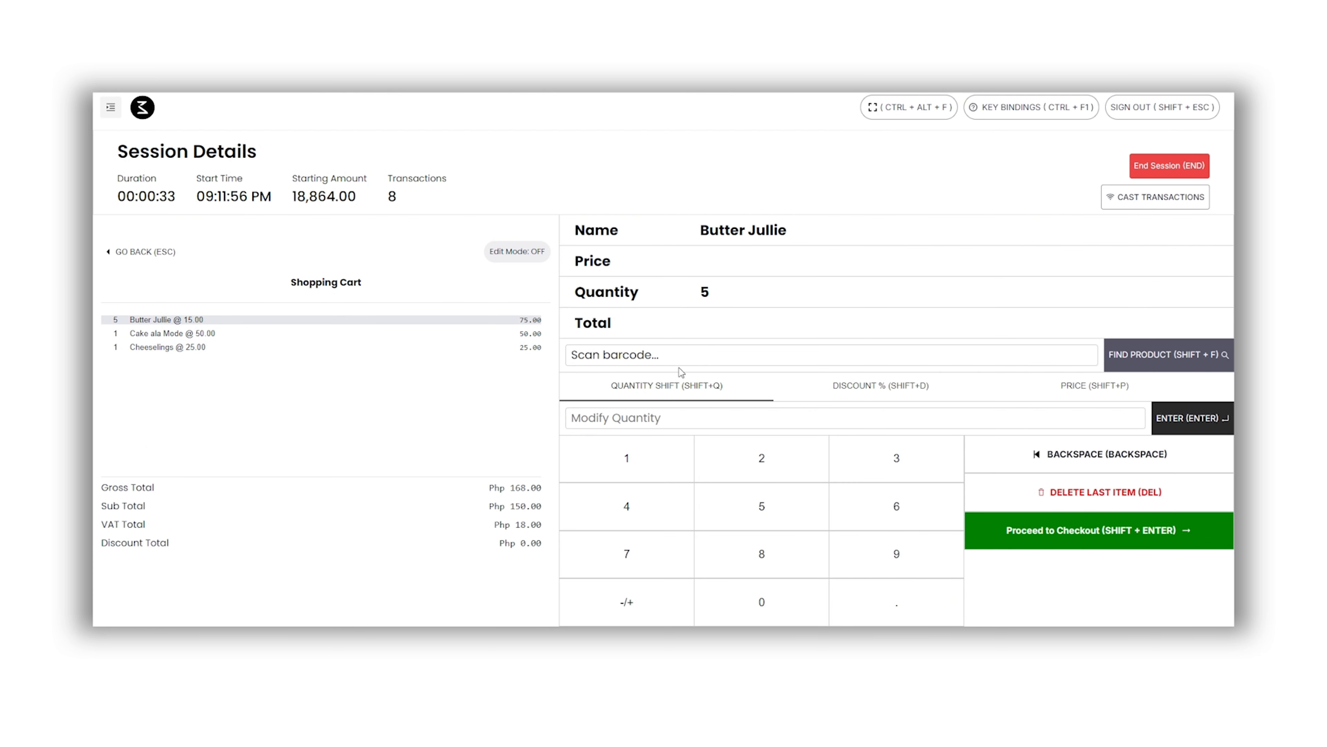
{"action": "left_click", "coordinate": [517, 337]}
{"action": "left_click", "coordinate": [762, 458]}
{"action": "left_click", "coordinate": [1193, 419]}
- Apply a 2% sale discount and reprice Cake ala Mode to 20.00
{"action": "left_click", "coordinate": [878, 389]}
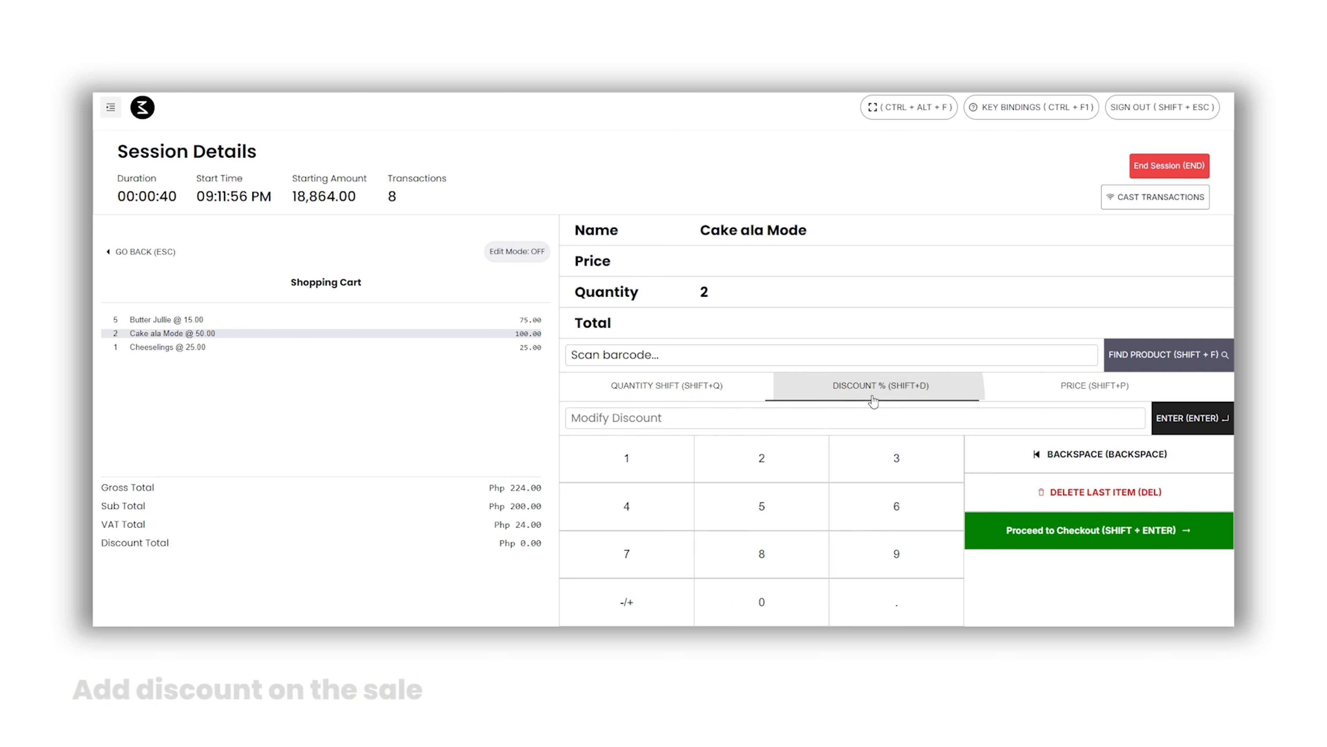
{"action": "left_click", "coordinate": [764, 460]}
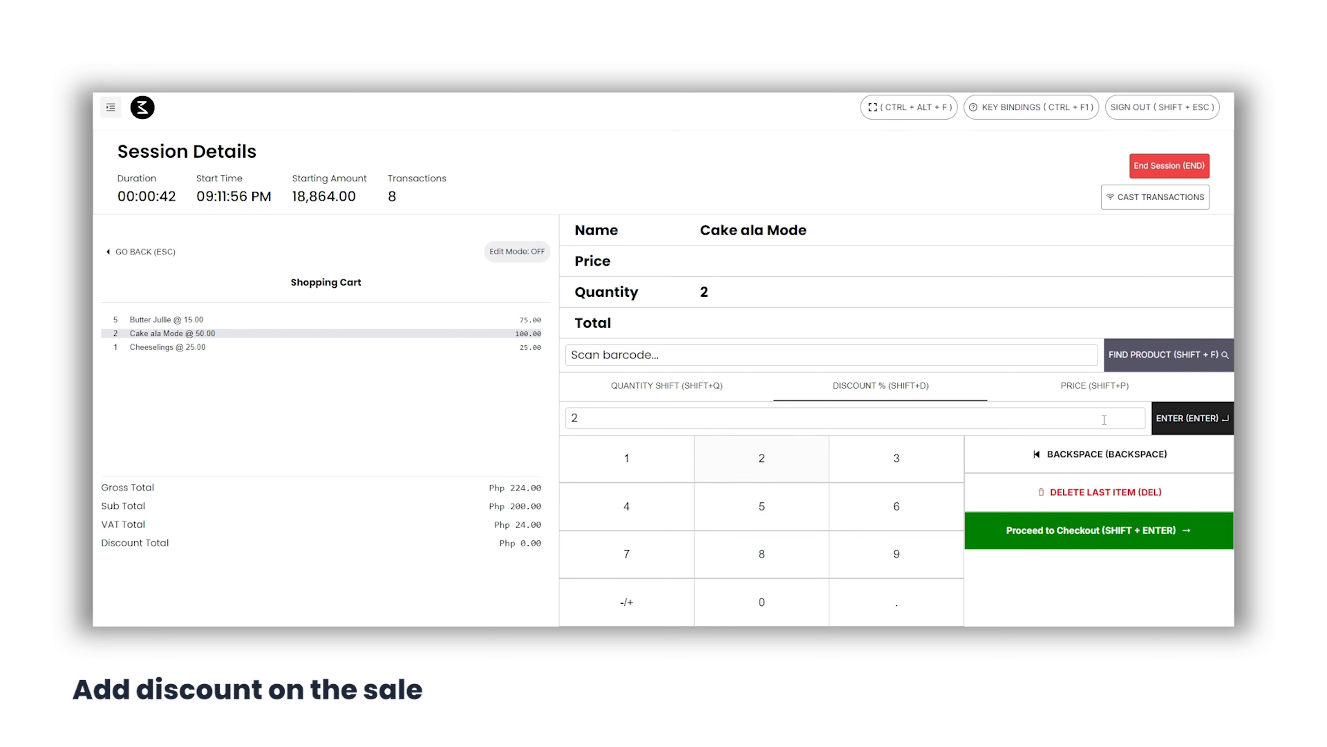
{"action": "left_click", "coordinate": [1186, 418]}
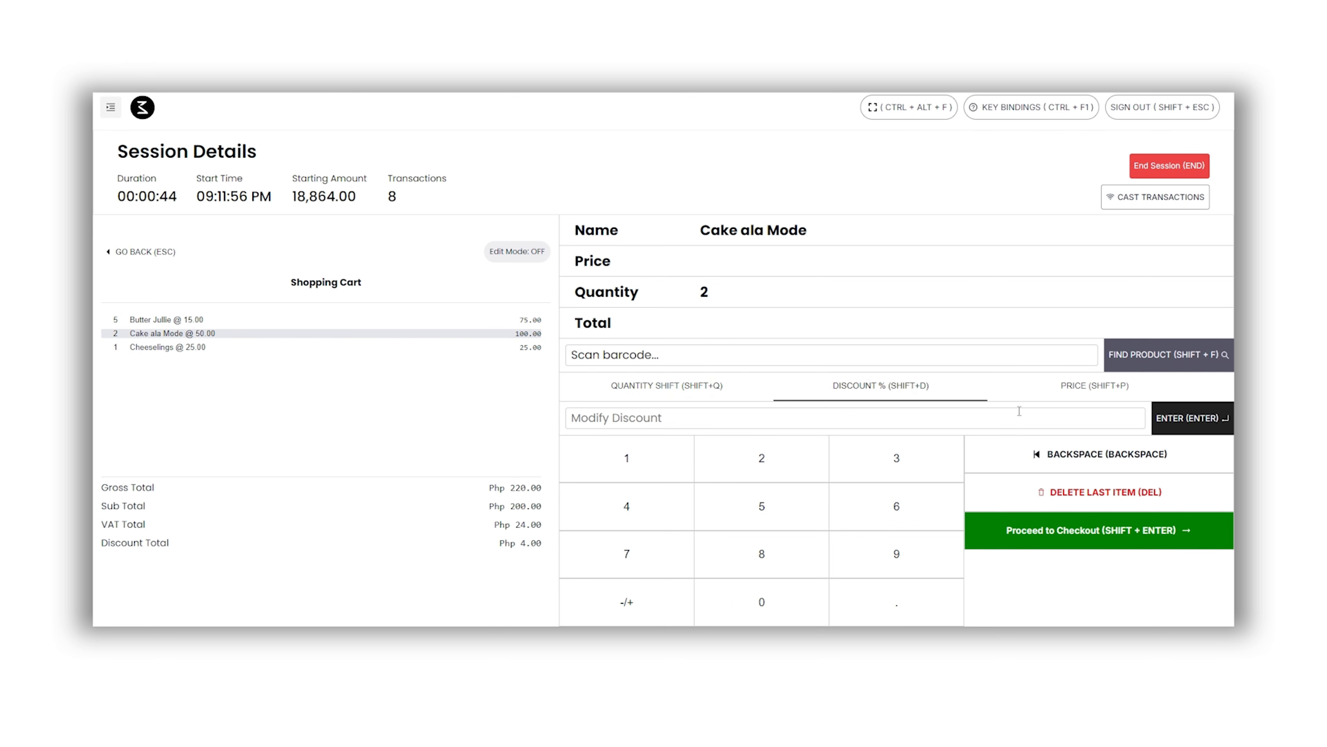
{"action": "left_click", "coordinate": [1066, 391]}
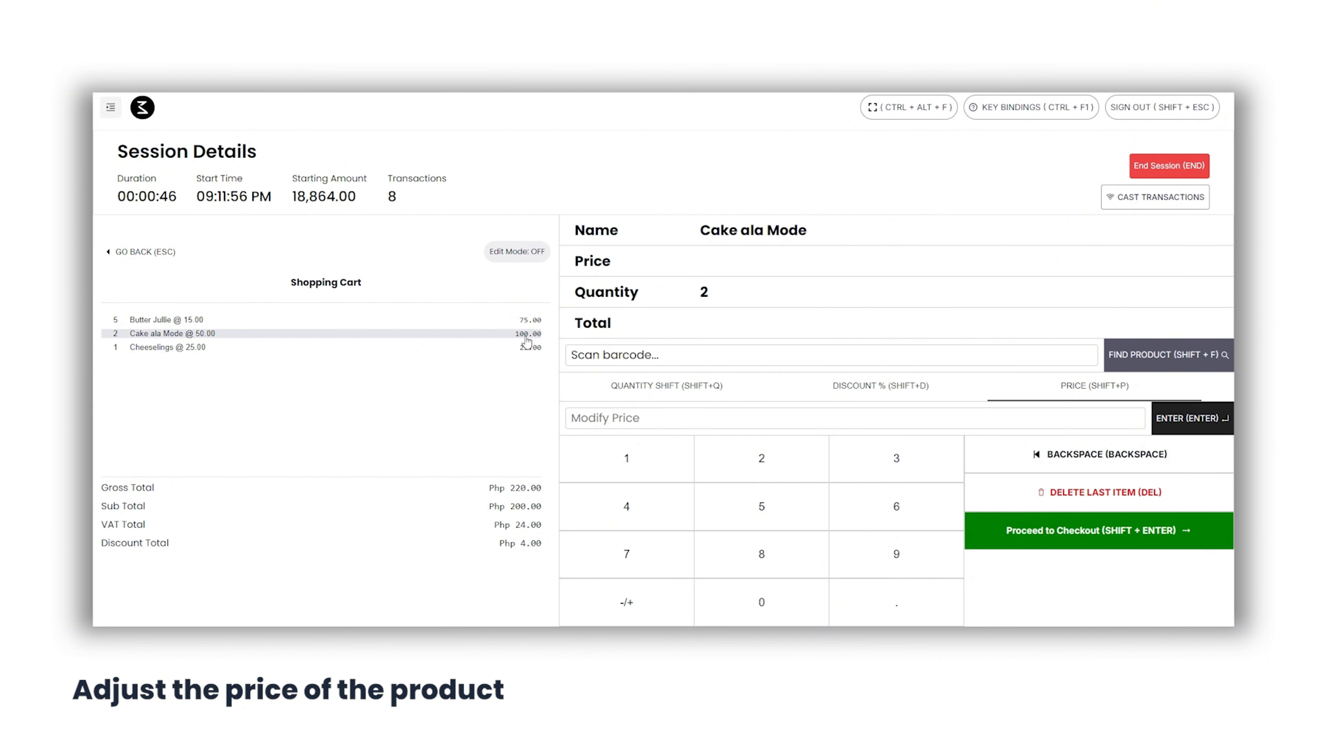
{"action": "left_click", "coordinate": [761, 468]}
{"action": "left_click", "coordinate": [782, 590]}
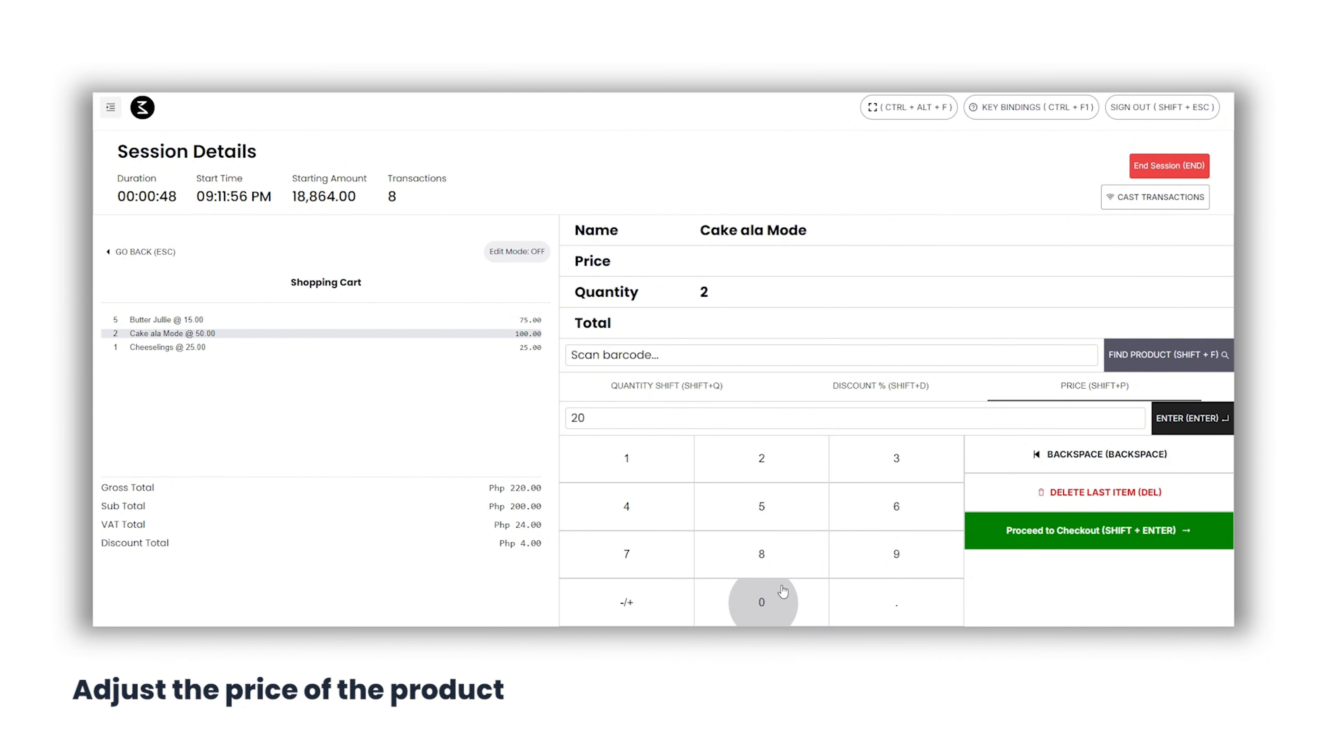
{"action": "left_click", "coordinate": [1170, 417]}
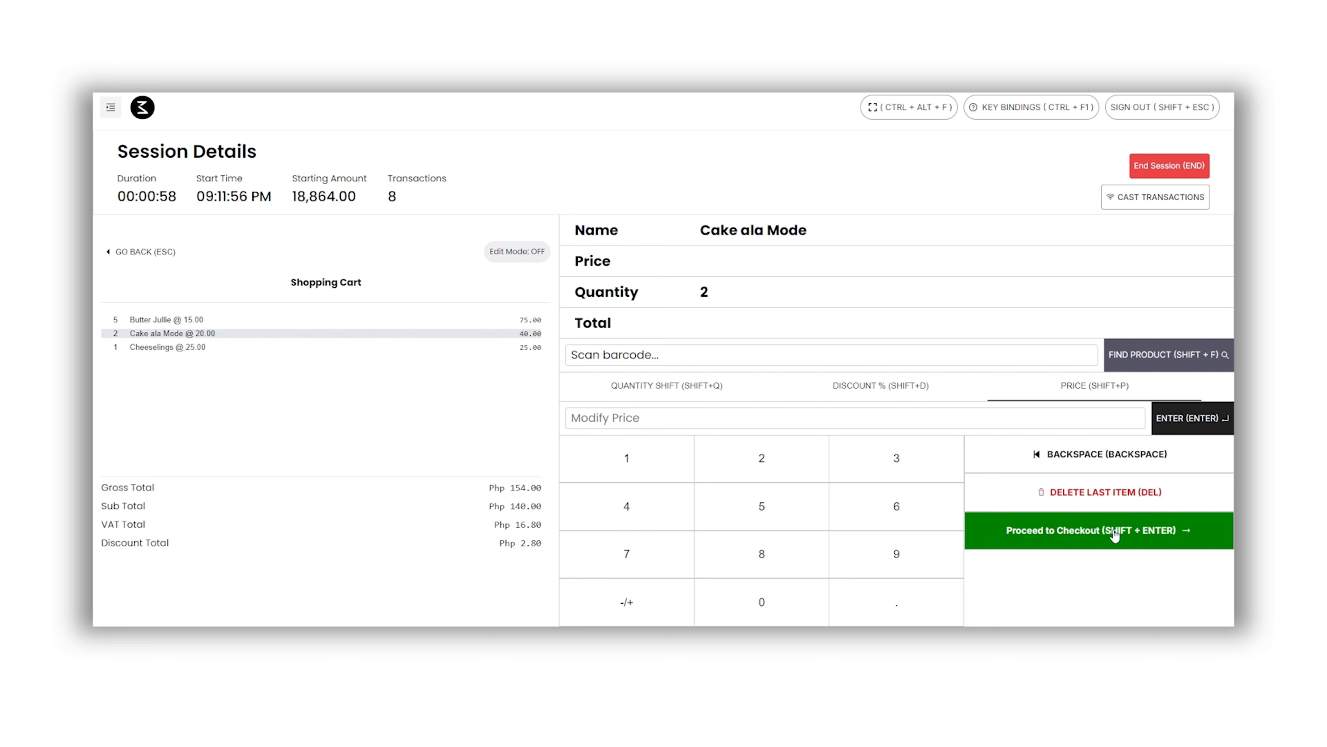
- Check out the cart with 500.00 cash tendered, giving 346.00 change
{"action": "left_click", "coordinate": [1106, 539]}
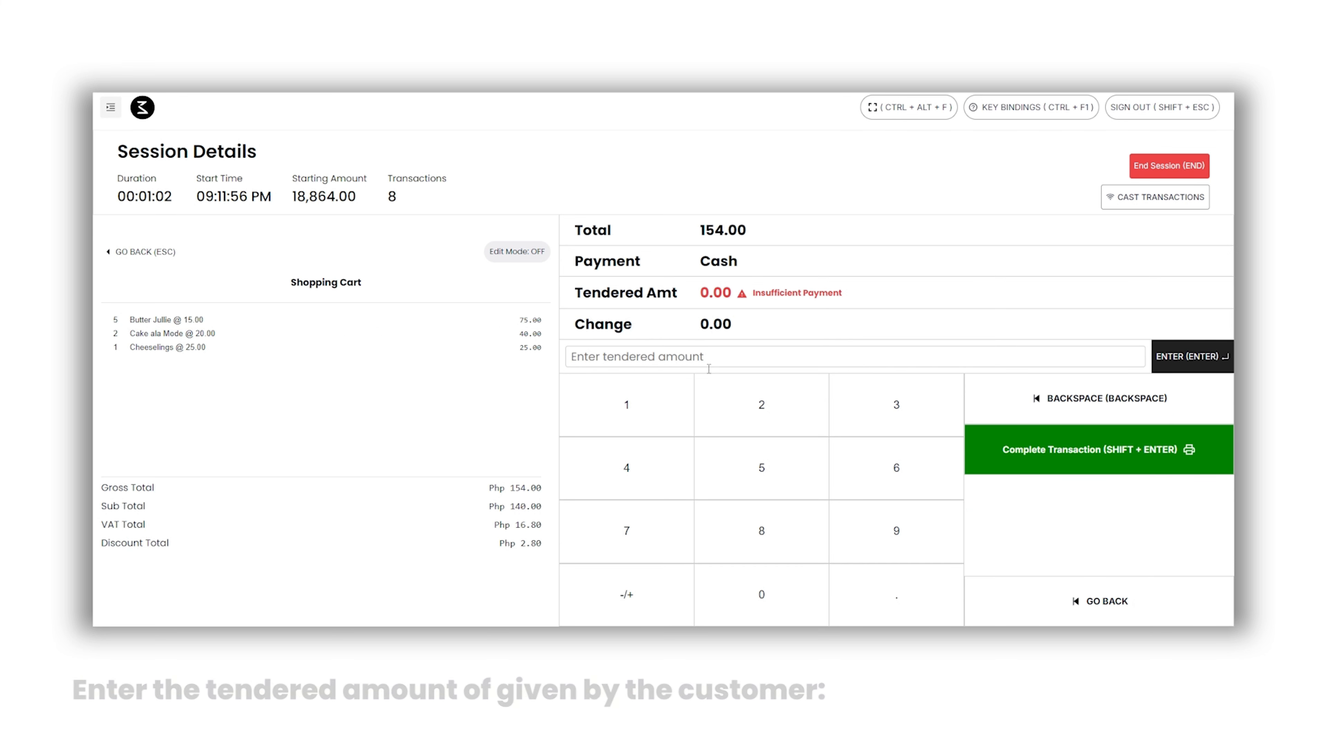
{"action": "left_click", "coordinate": [760, 477]}
{"action": "left_click", "coordinate": [769, 617]}
{"action": "left_click", "coordinate": [770, 617]}
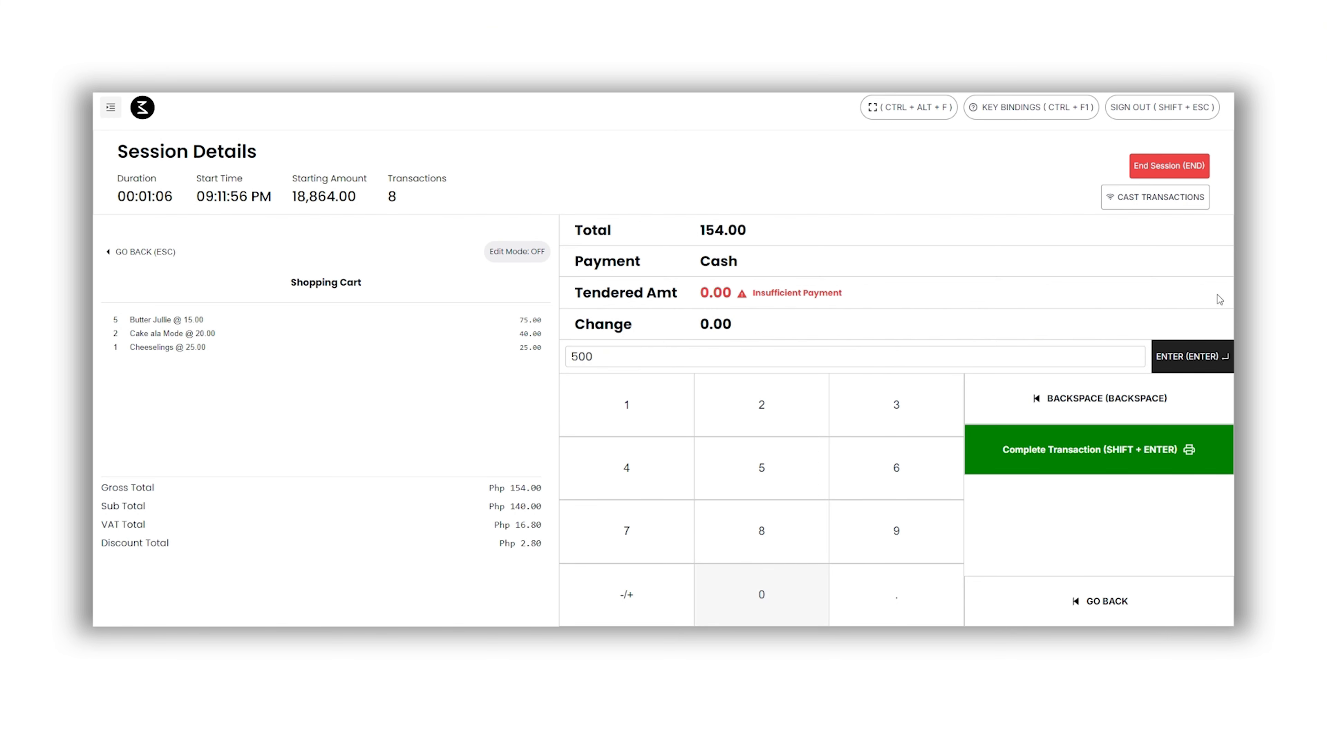
{"action": "left_click", "coordinate": [1196, 363]}
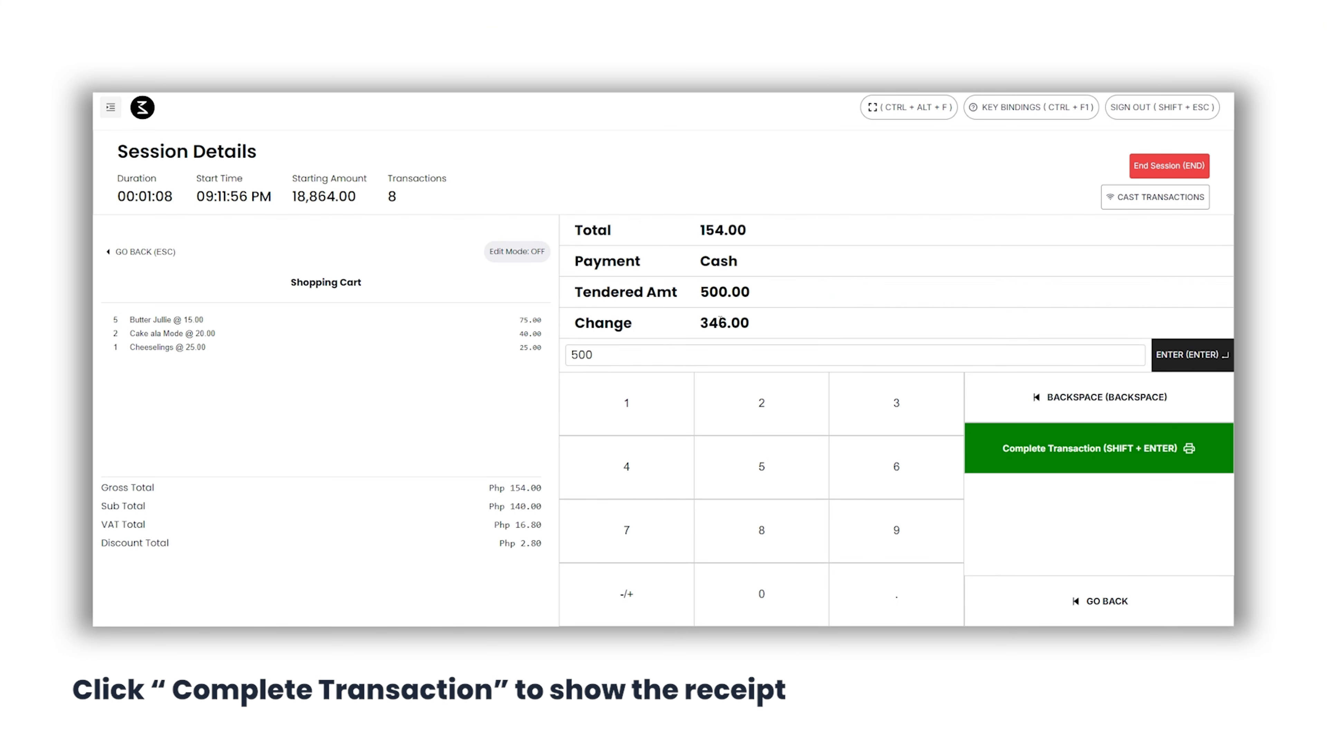
- Complete the sale and scroll through the PDF sales invoice
{"action": "left_click", "coordinate": [1055, 459]}
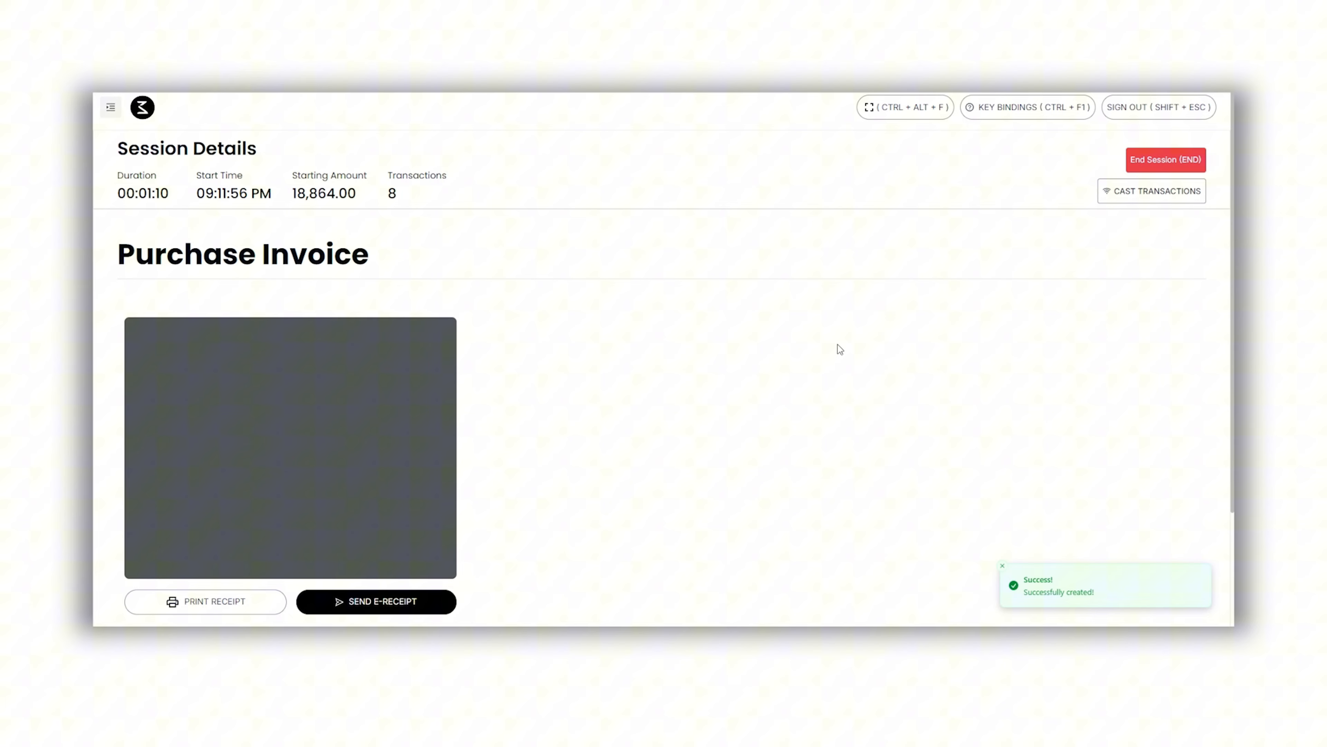
{"action": "scroll", "coordinate": [280, 442], "scroll_direction": "down", "scroll_amount": 3}
{"action": "scroll", "coordinate": [280, 442], "scroll_direction": "down", "scroll_amount": 3}
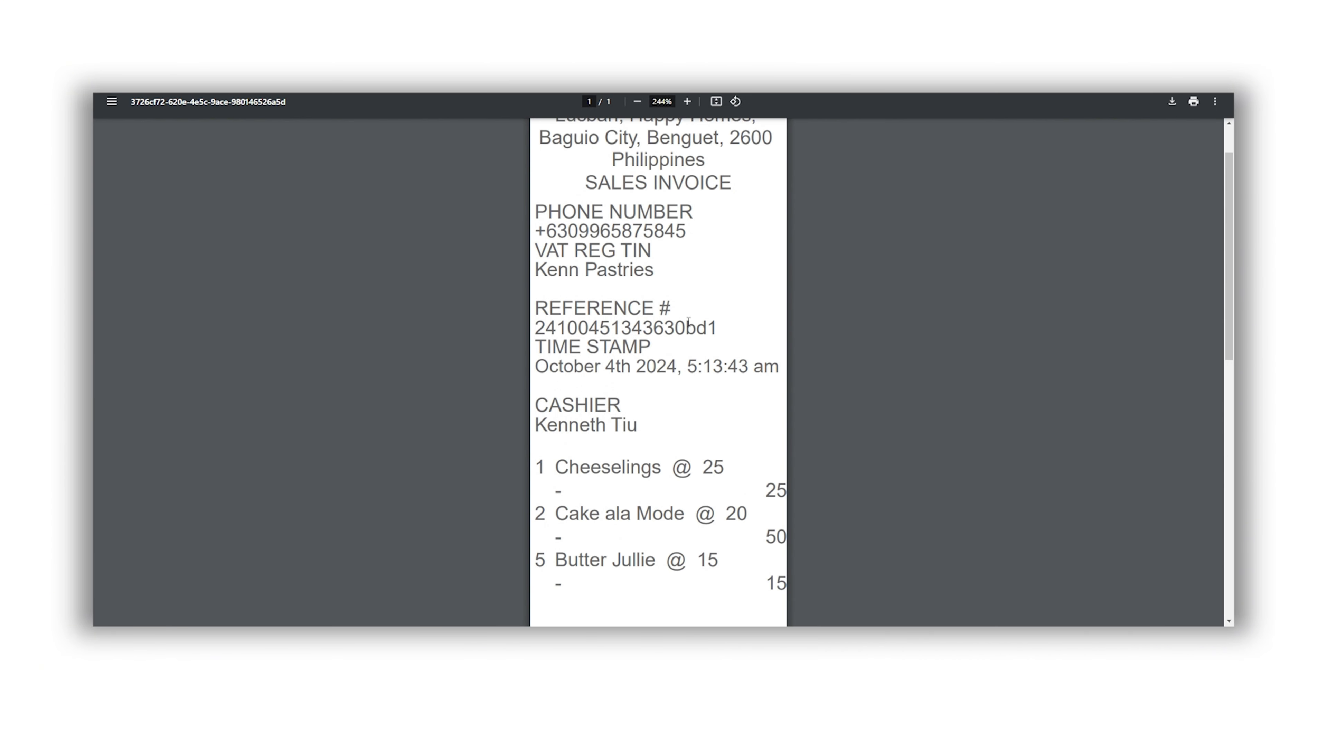
{"action": "scroll", "coordinate": [688, 321], "scroll_direction": "up", "scroll_amount": 2}
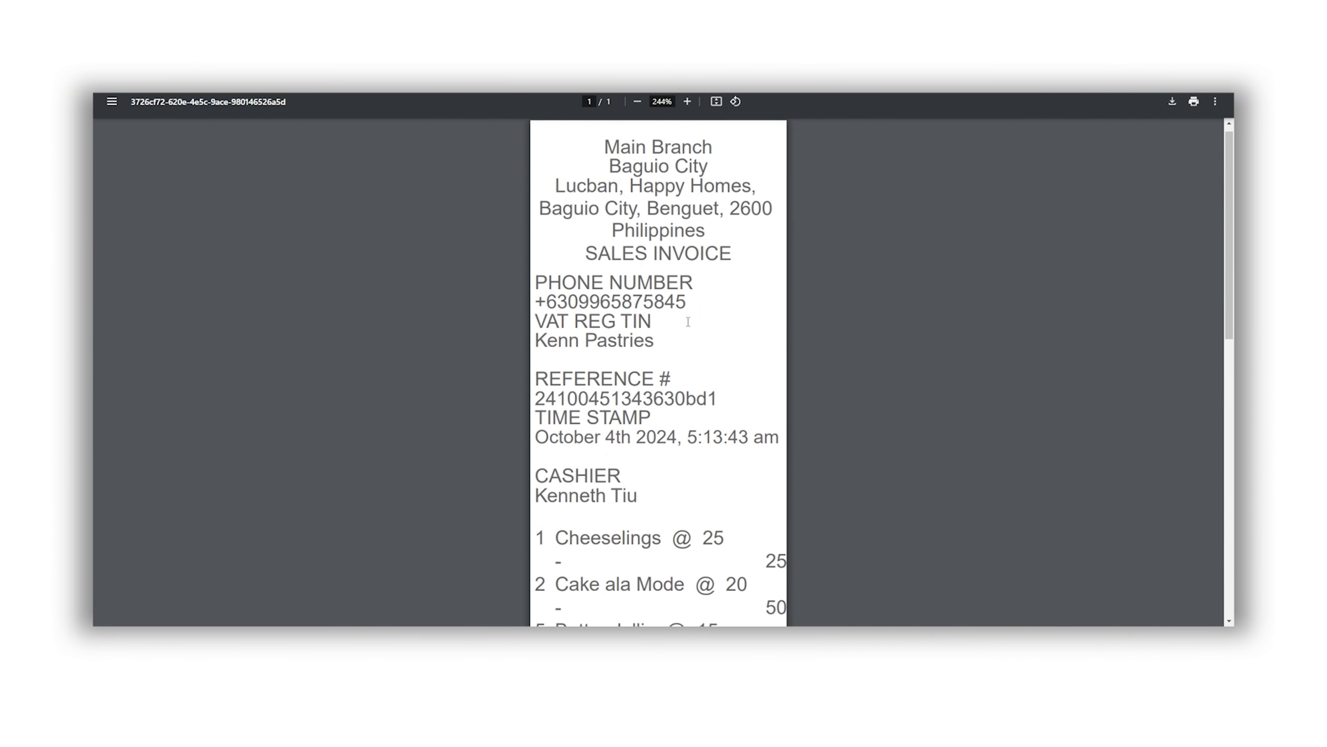
{"action": "scroll", "coordinate": [688, 322], "scroll_direction": "down", "scroll_amount": 5}
{"action": "scroll", "coordinate": [688, 322], "scroll_direction": "down", "scroll_amount": 6}
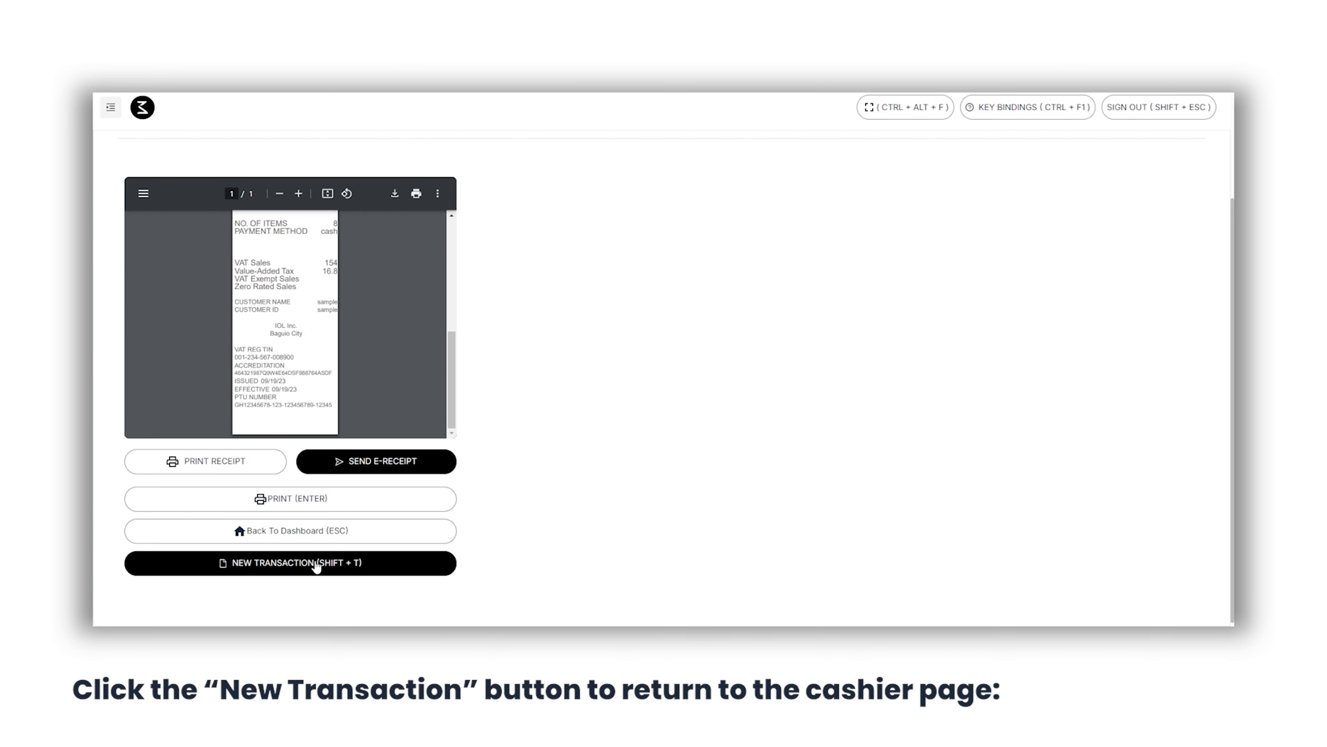
- Close the receipt to start a new transaction
{"action": "left_click", "coordinate": [311, 565]}
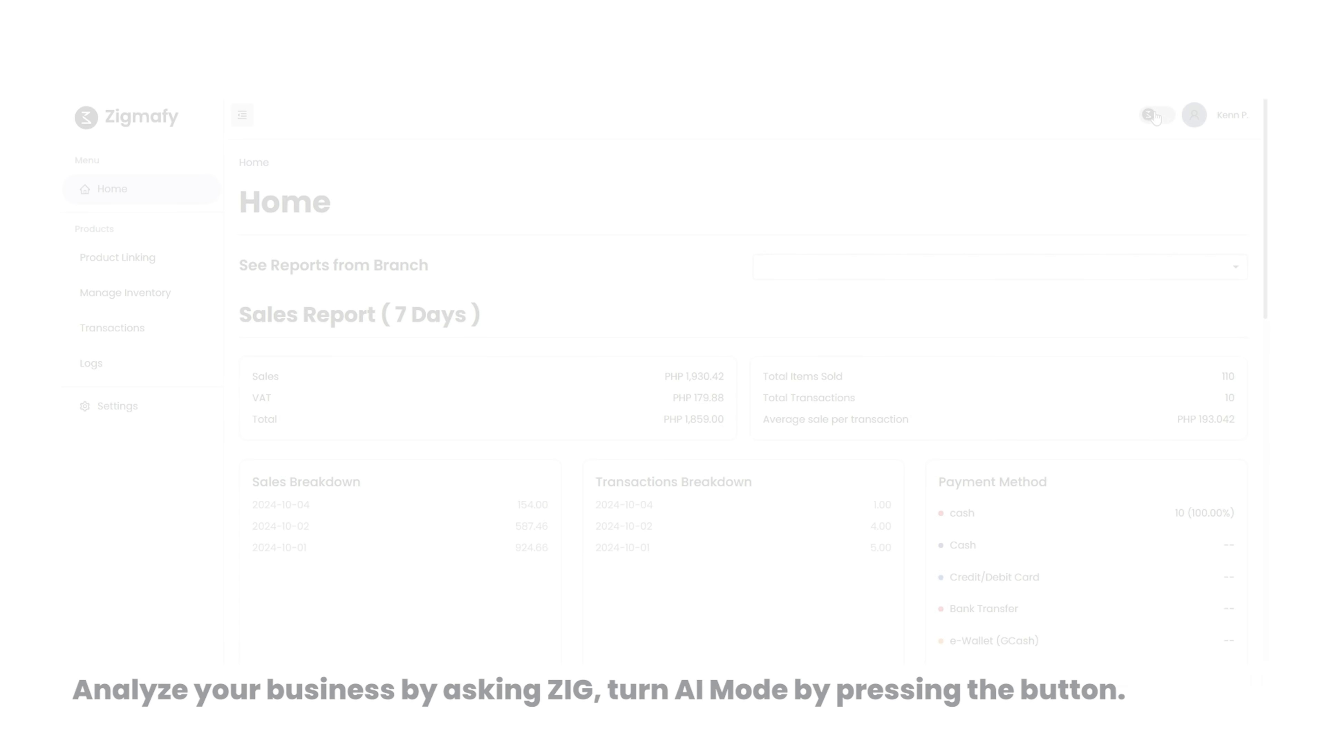
- Turn on AI Mode, ask ZIG for this month's most valuable products, and read its analysis
{"action": "left_click", "coordinate": [1151, 118]}
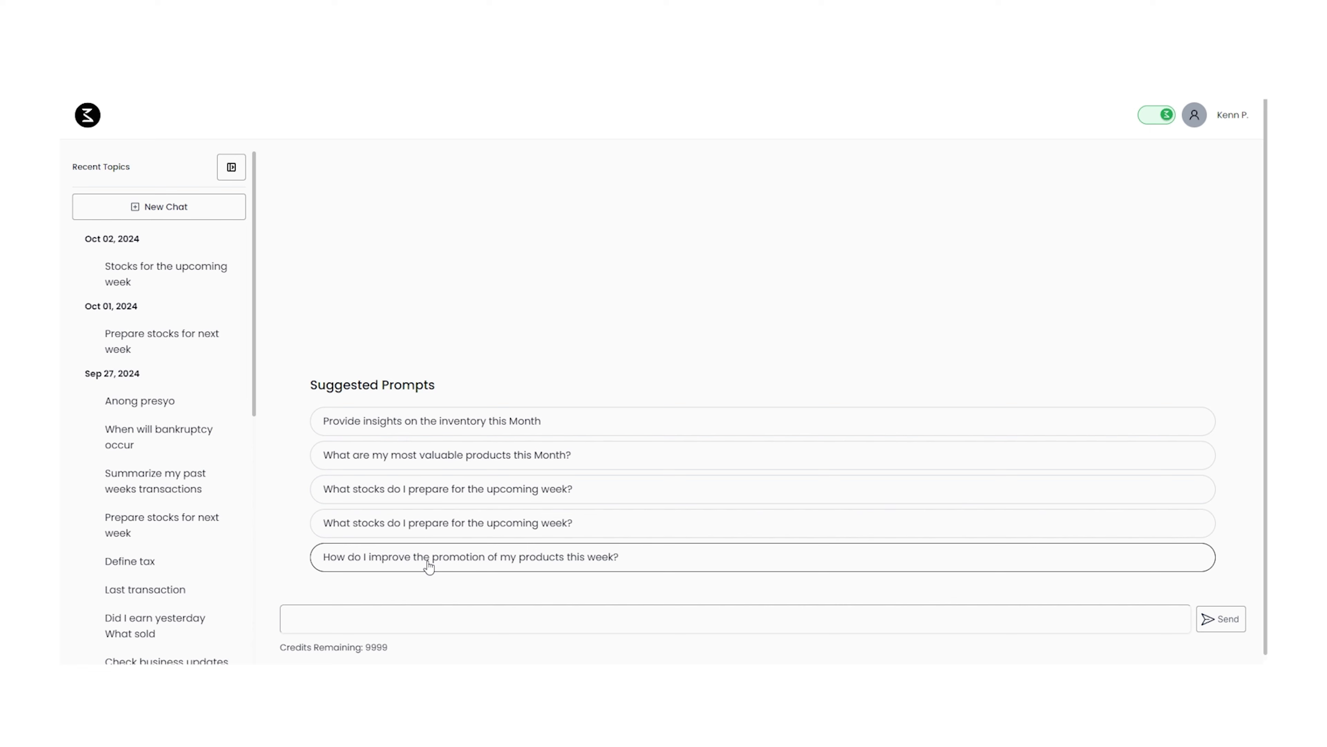
{"action": "left_click", "coordinate": [416, 466]}
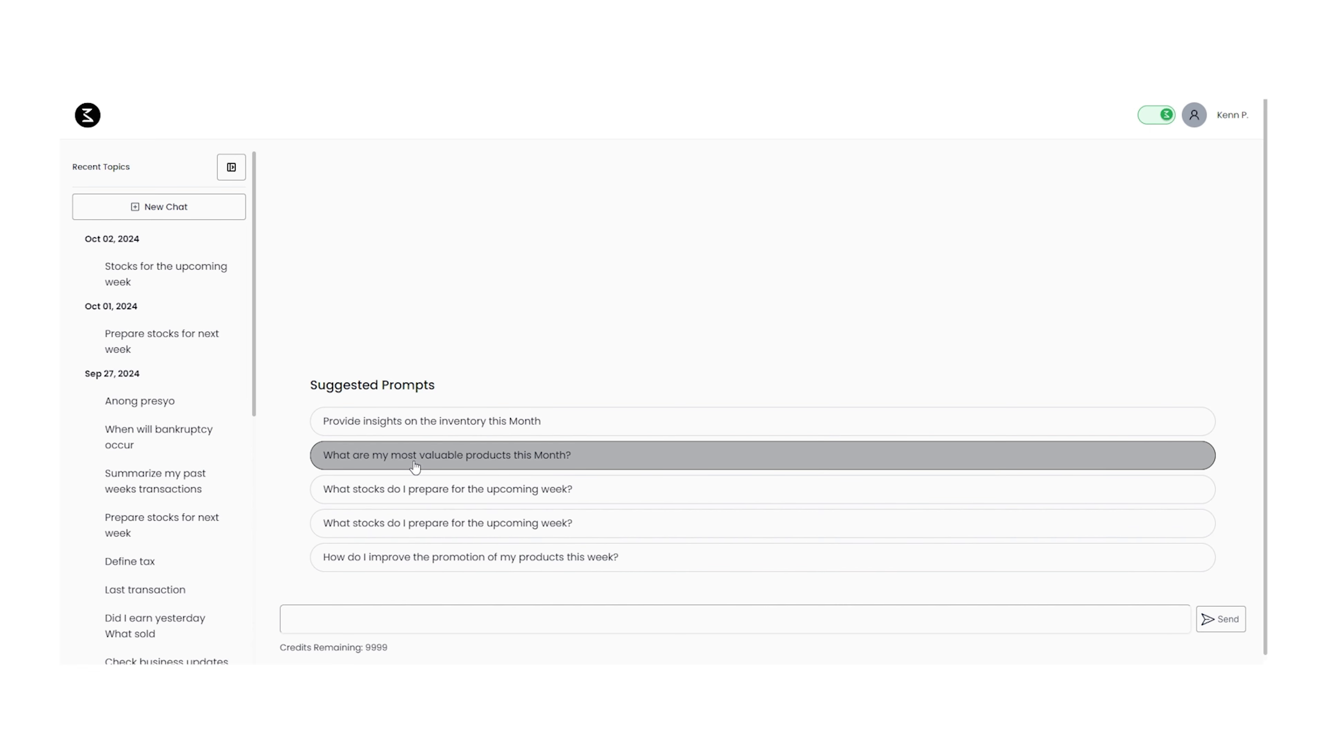
{"action": "left_click", "coordinate": [581, 629]}
{"action": "left_click", "coordinate": [1231, 629]}
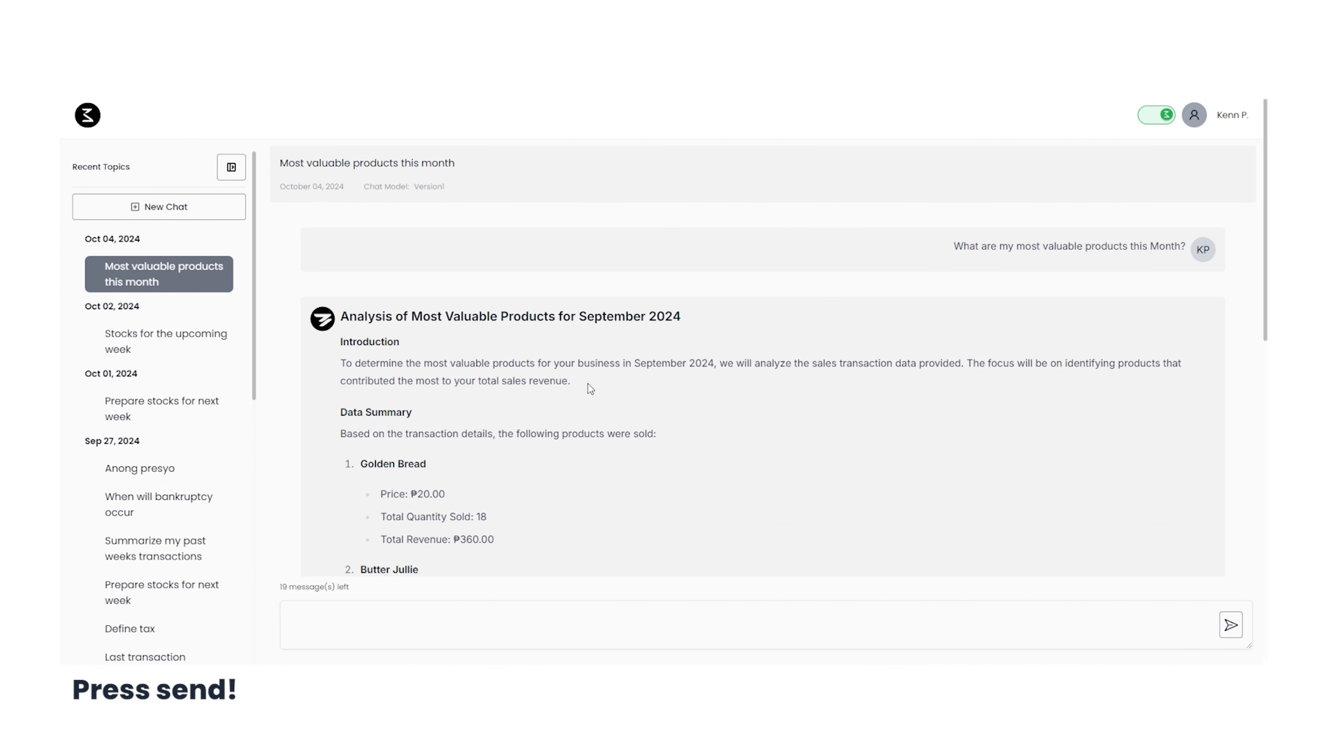
{"action": "scroll", "coordinate": [590, 388], "scroll_direction": "down", "scroll_amount": 10}
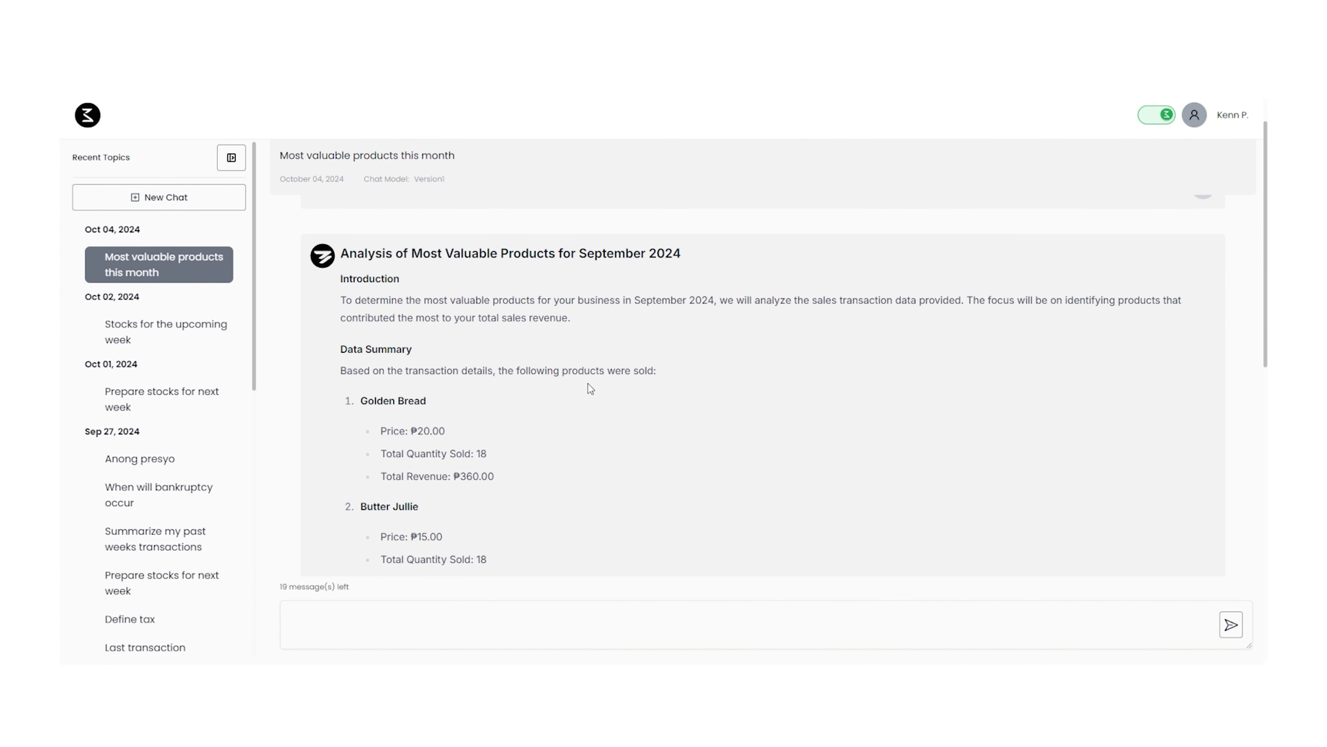
{"action": "scroll", "coordinate": [591, 388], "scroll_direction": "down", "scroll_amount": 5}
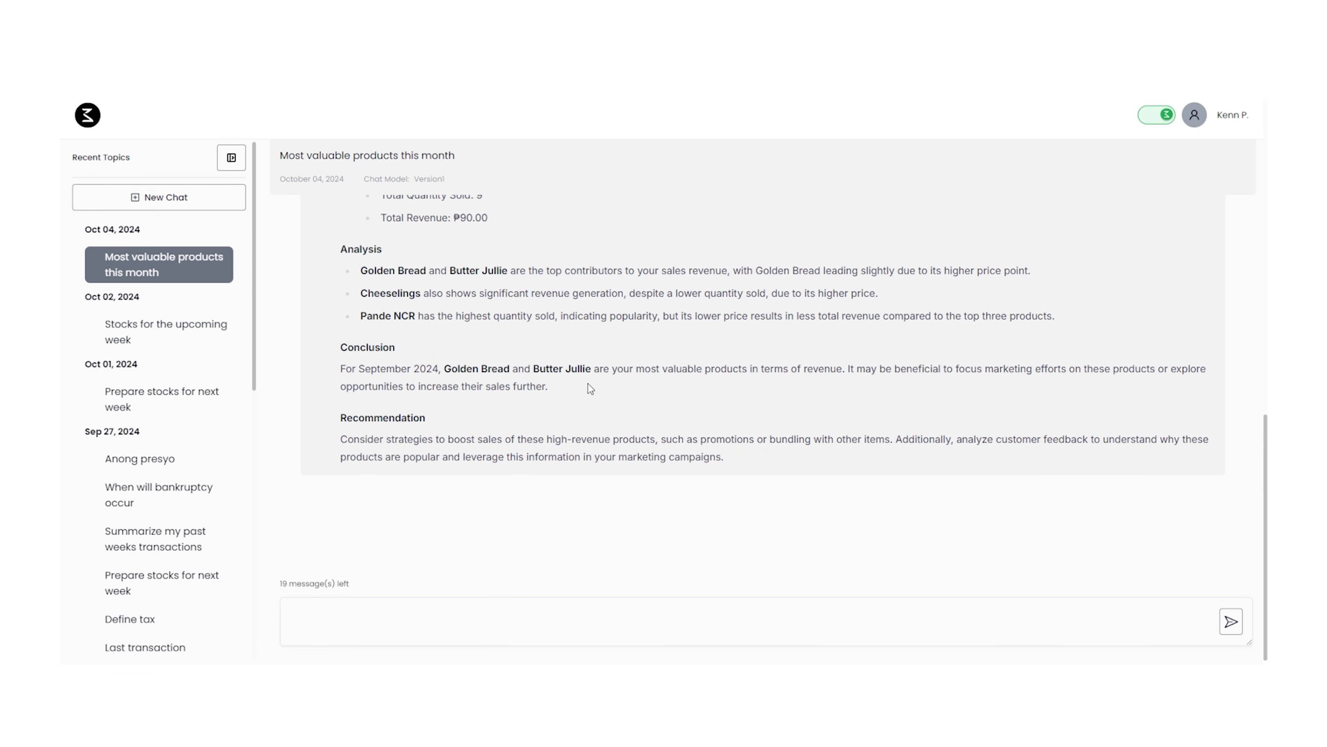
- Send ZIG the follow-up 'make it tabular form'
{"action": "left_click", "coordinate": [550, 610]}
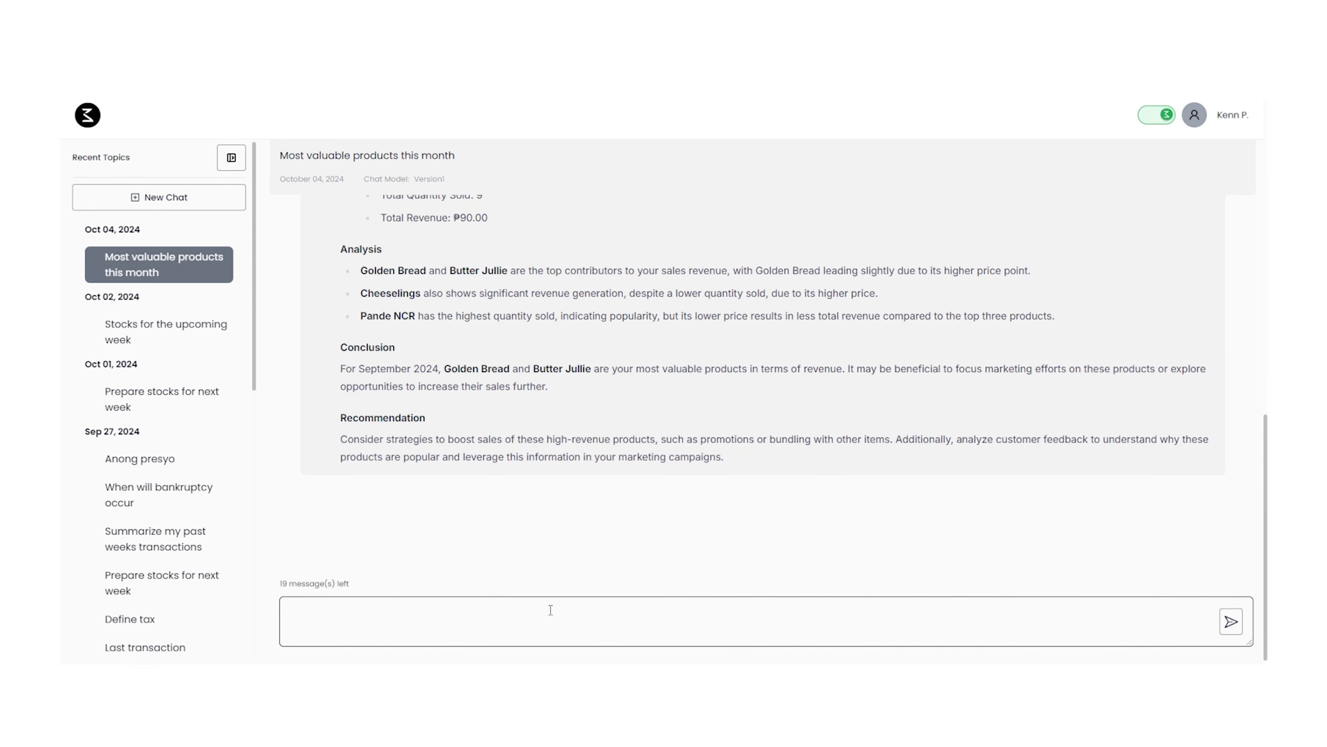
{"action": "type", "text": "make it tabular"}
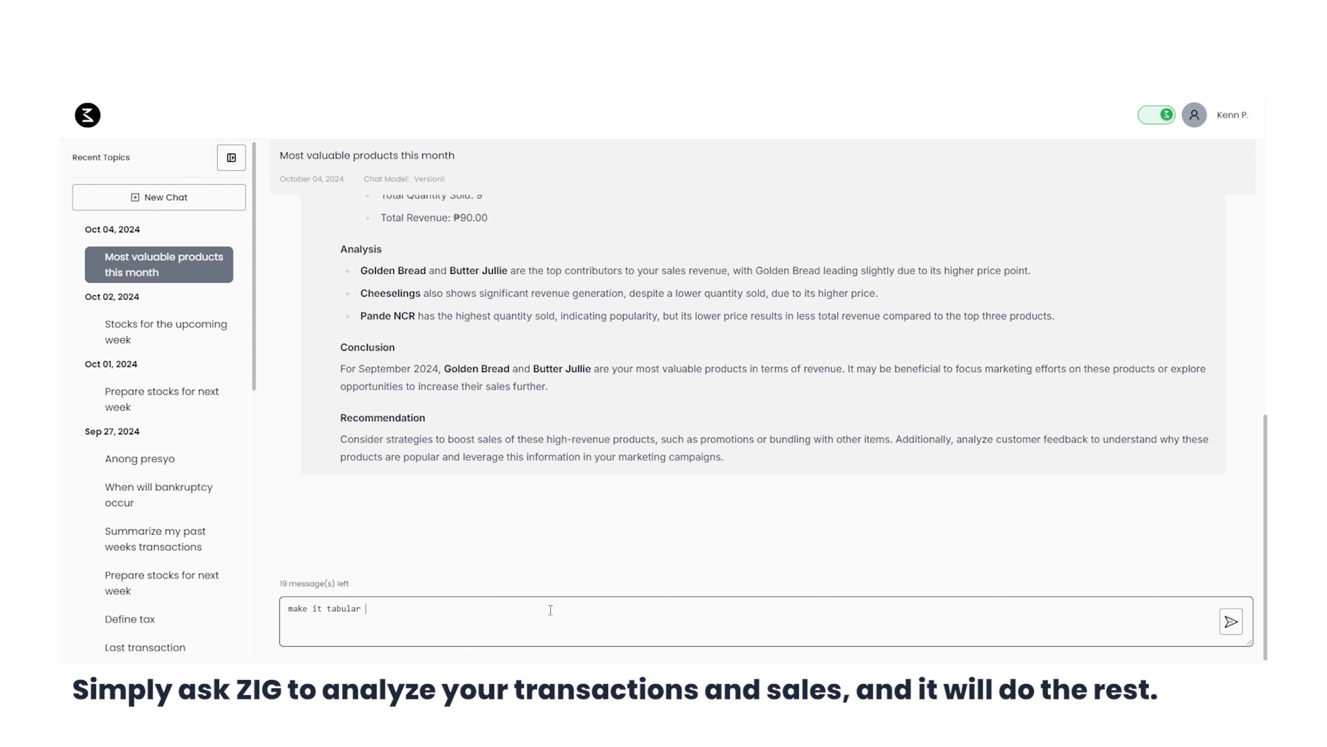
{"action": "type", "text": " form"}
{"action": "key", "text": "Return"}
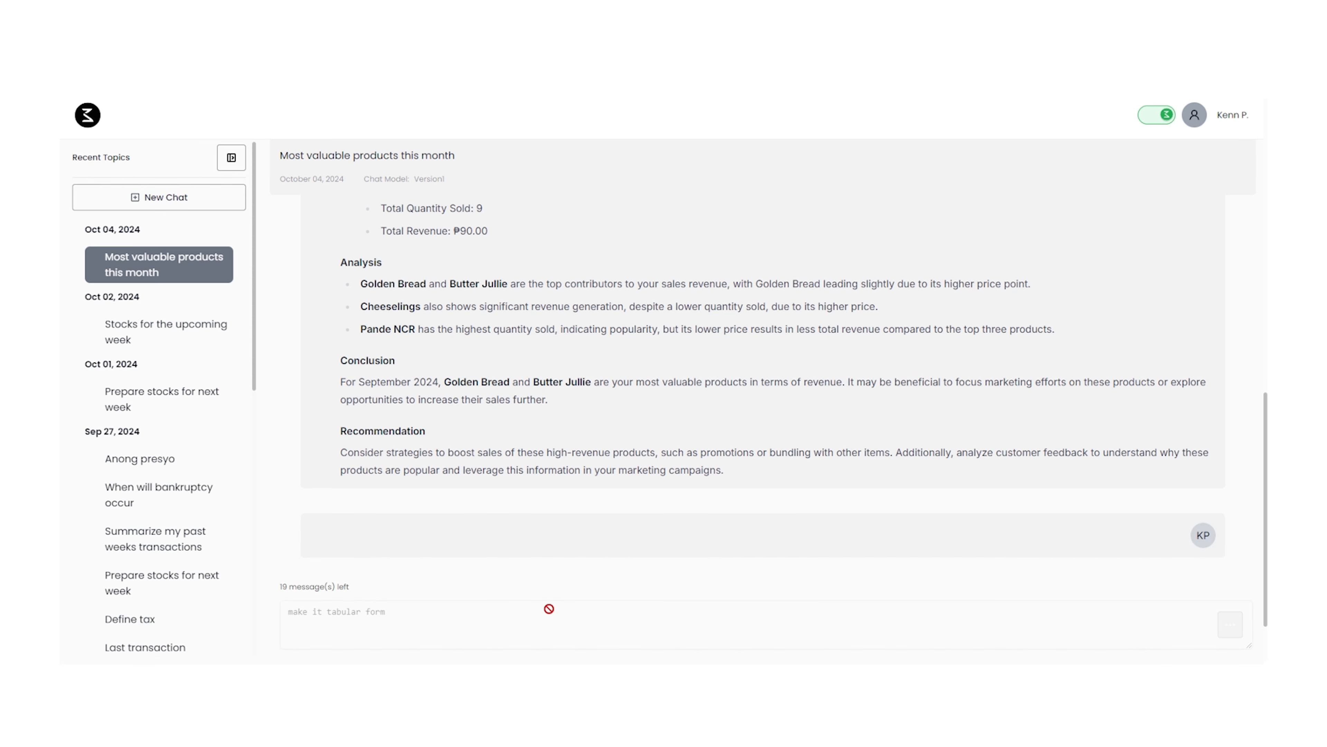